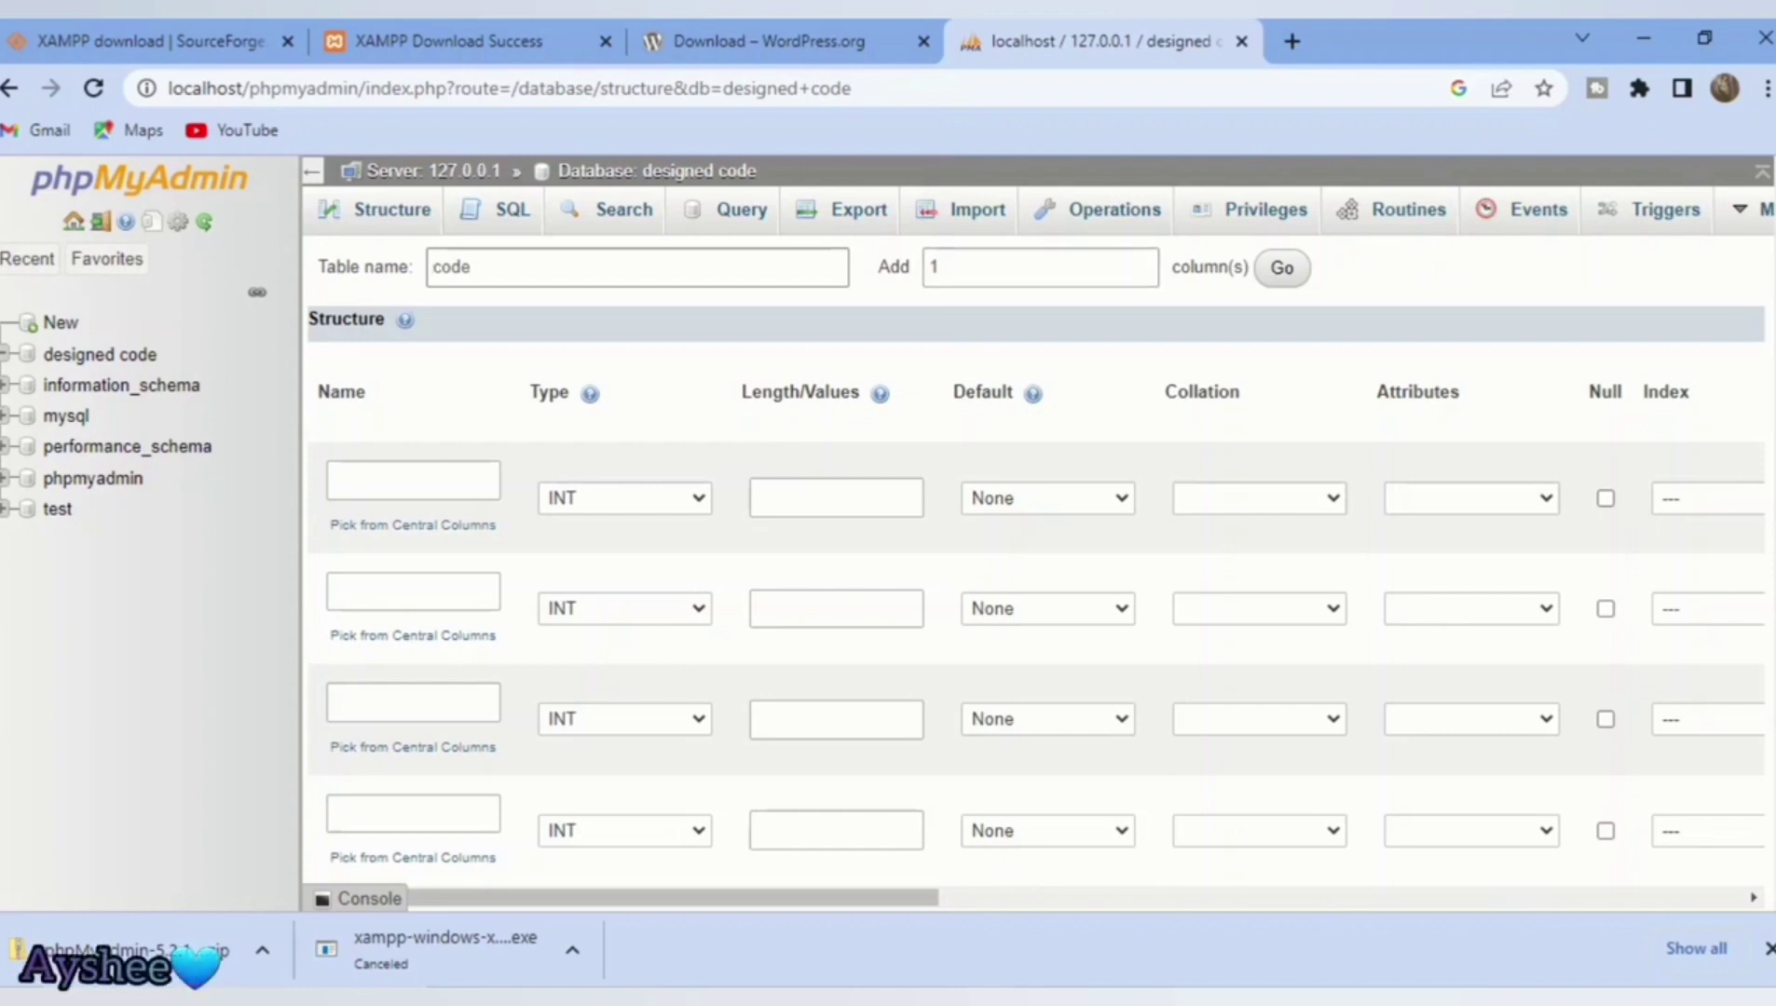
# Step: In a new Chrome tab, load the localhost/Designed code folder listing
pyautogui.click(1292, 41)
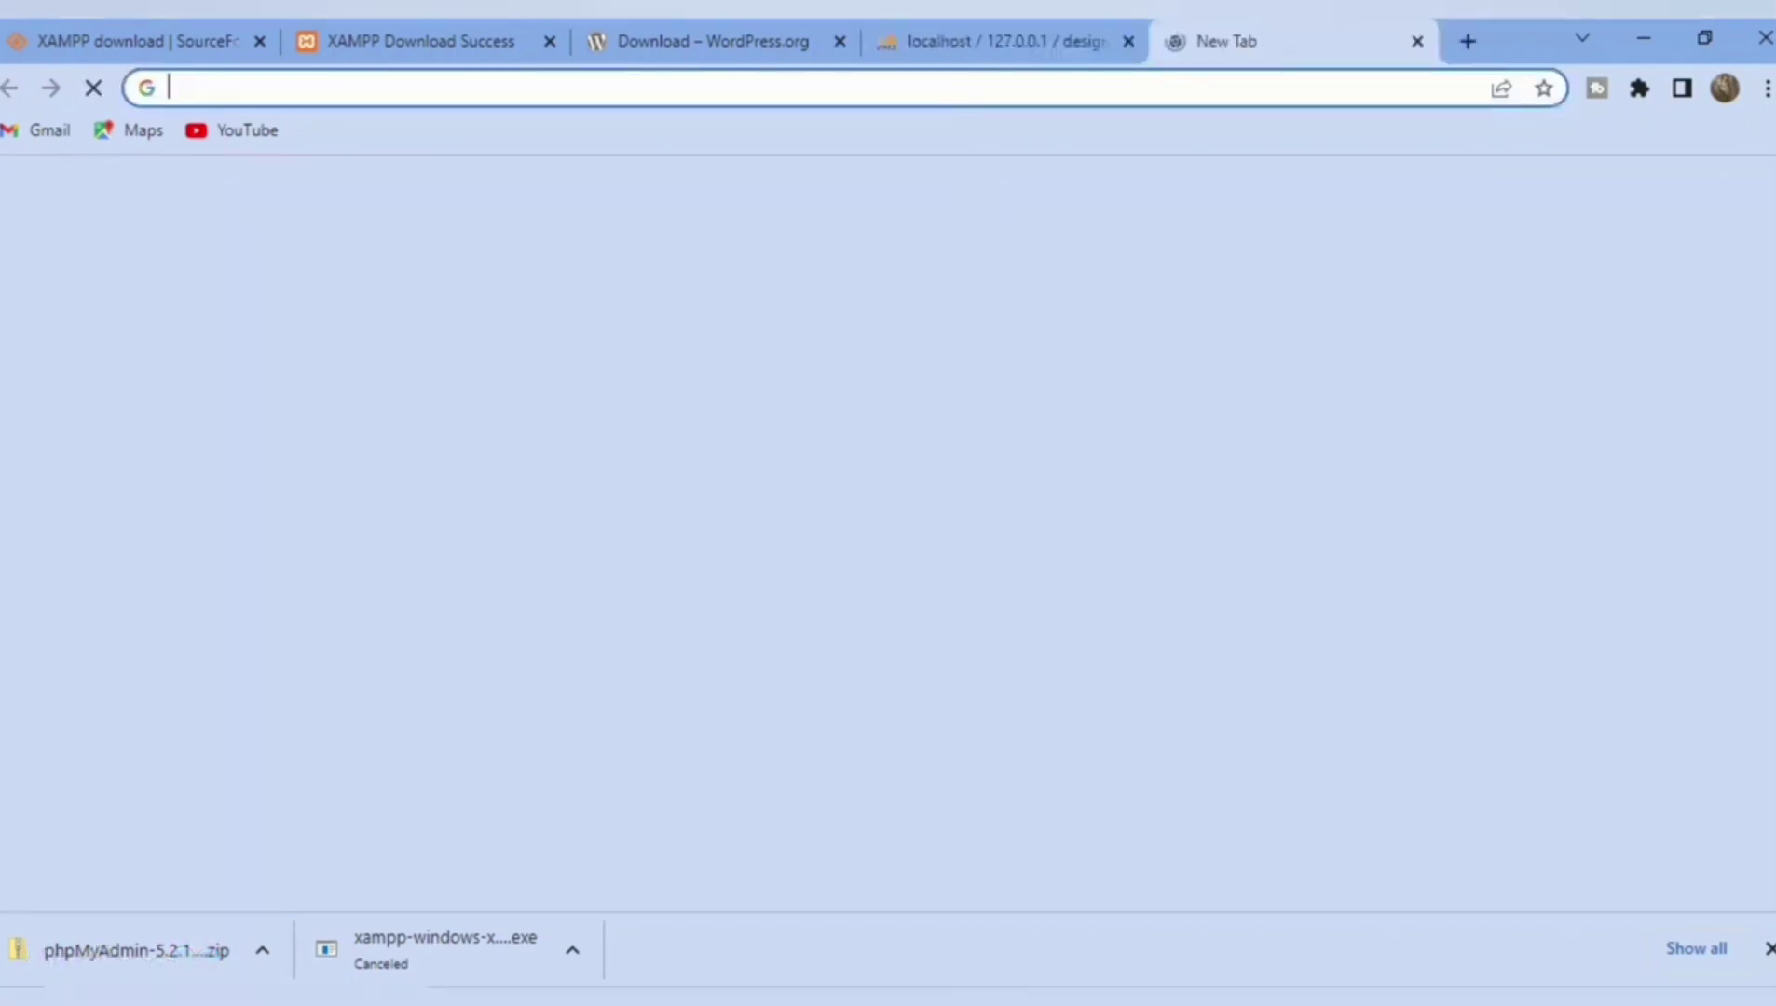
pyautogui.hotkey('ctrl', 'l')
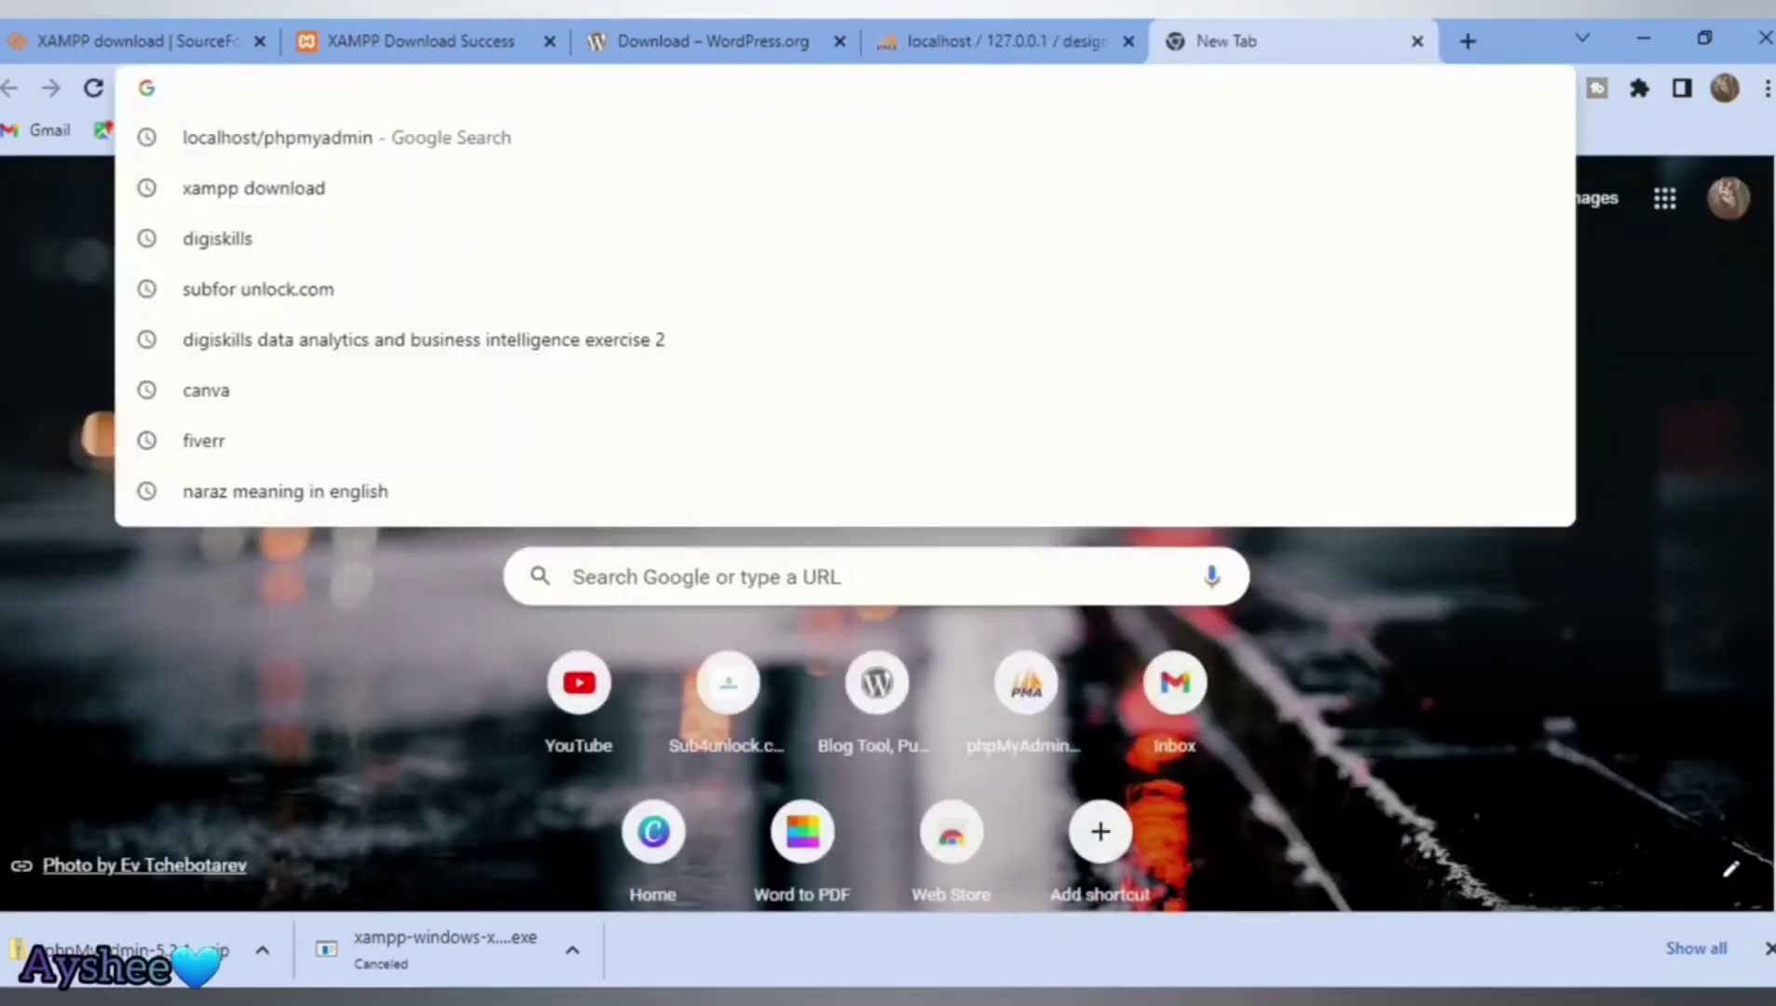
pyautogui.write('local')
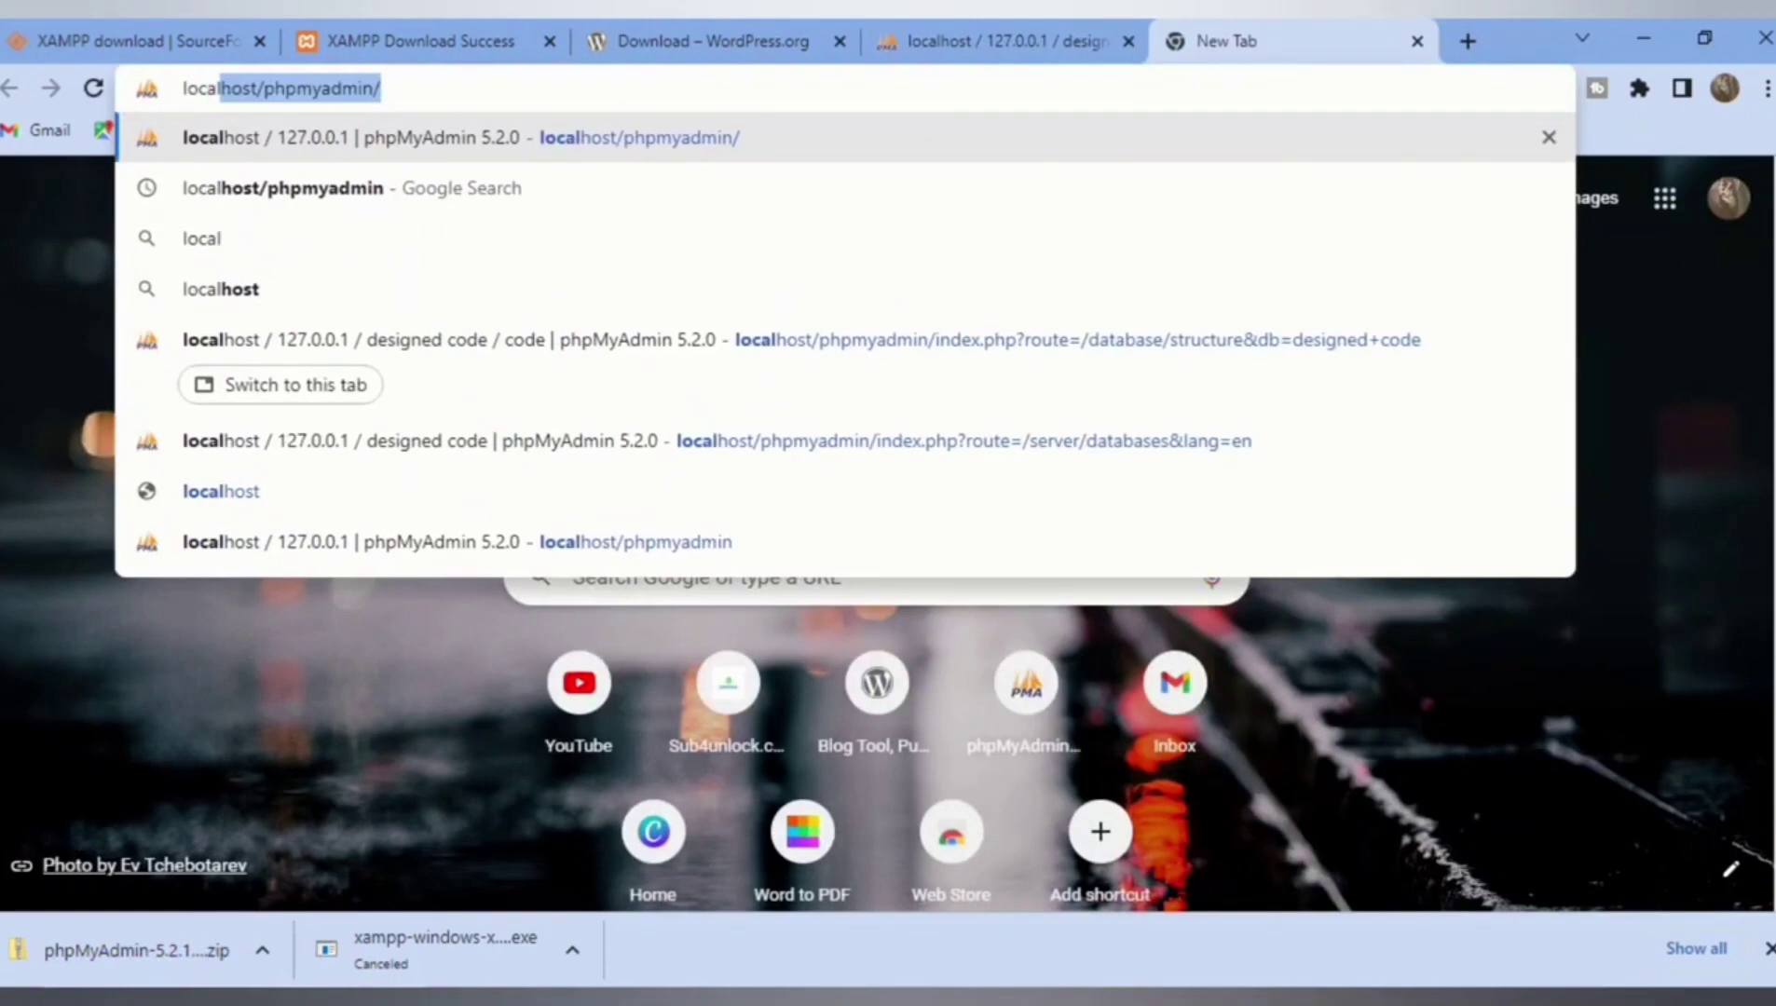
pyautogui.write('hos')
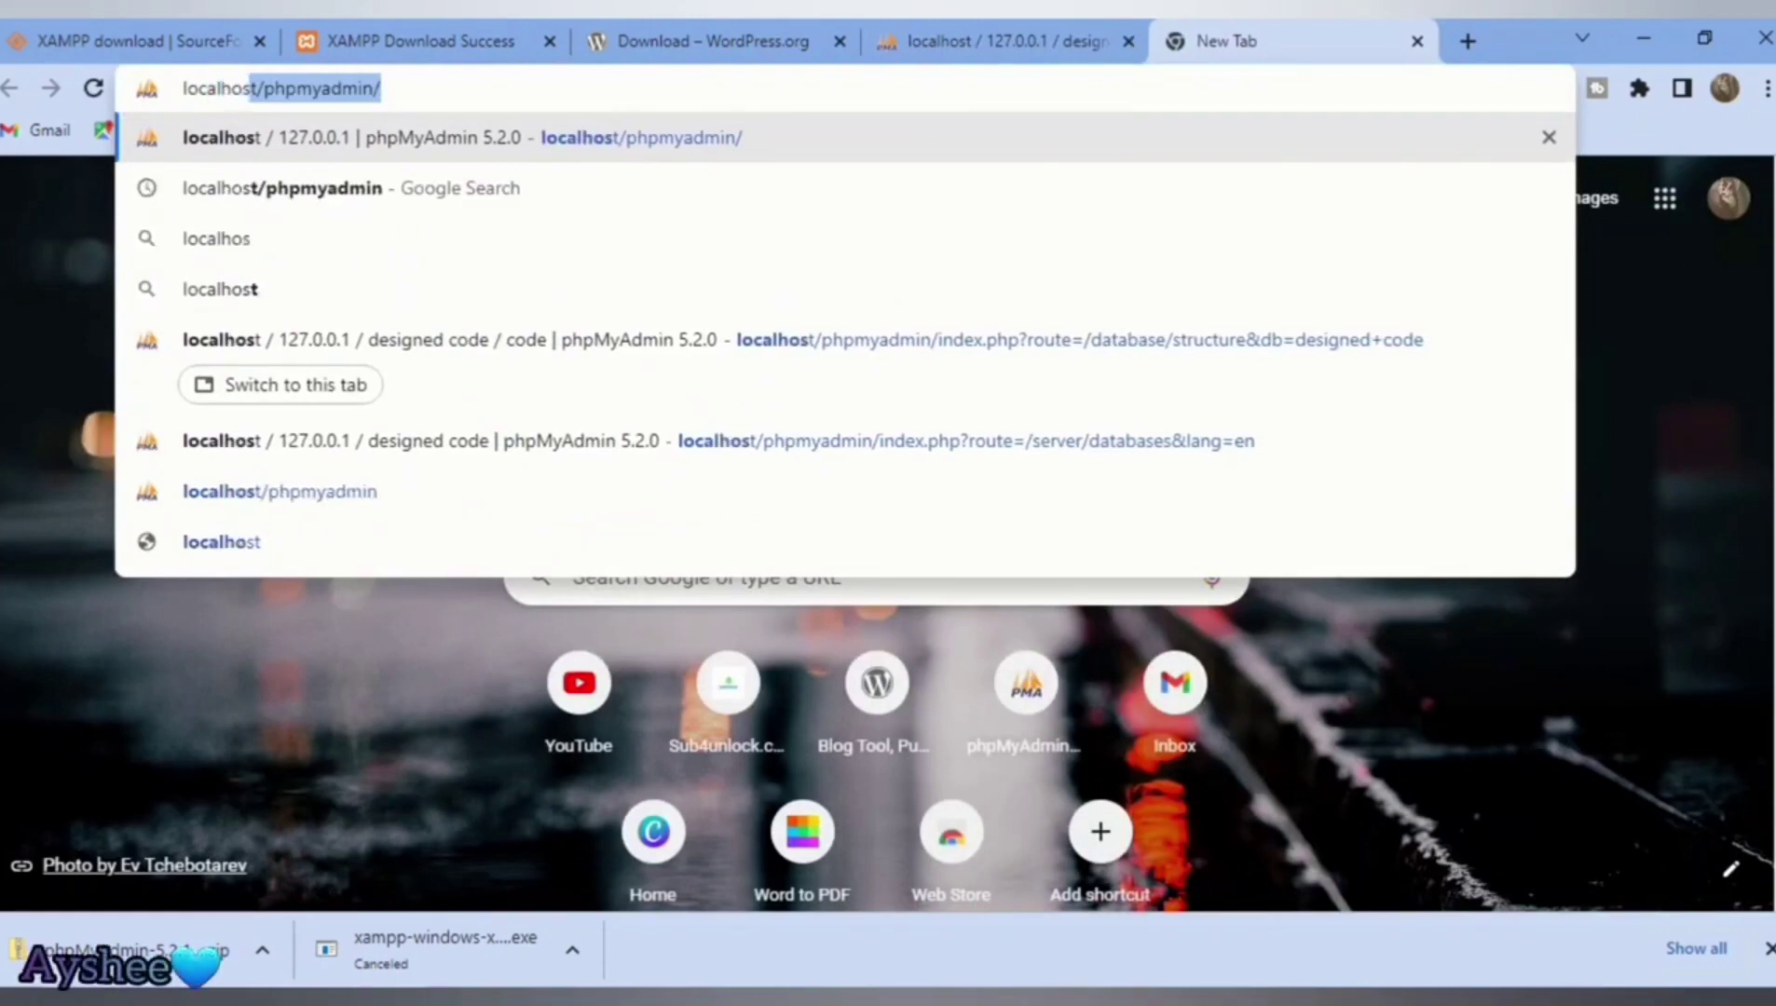
pyautogui.write('t')
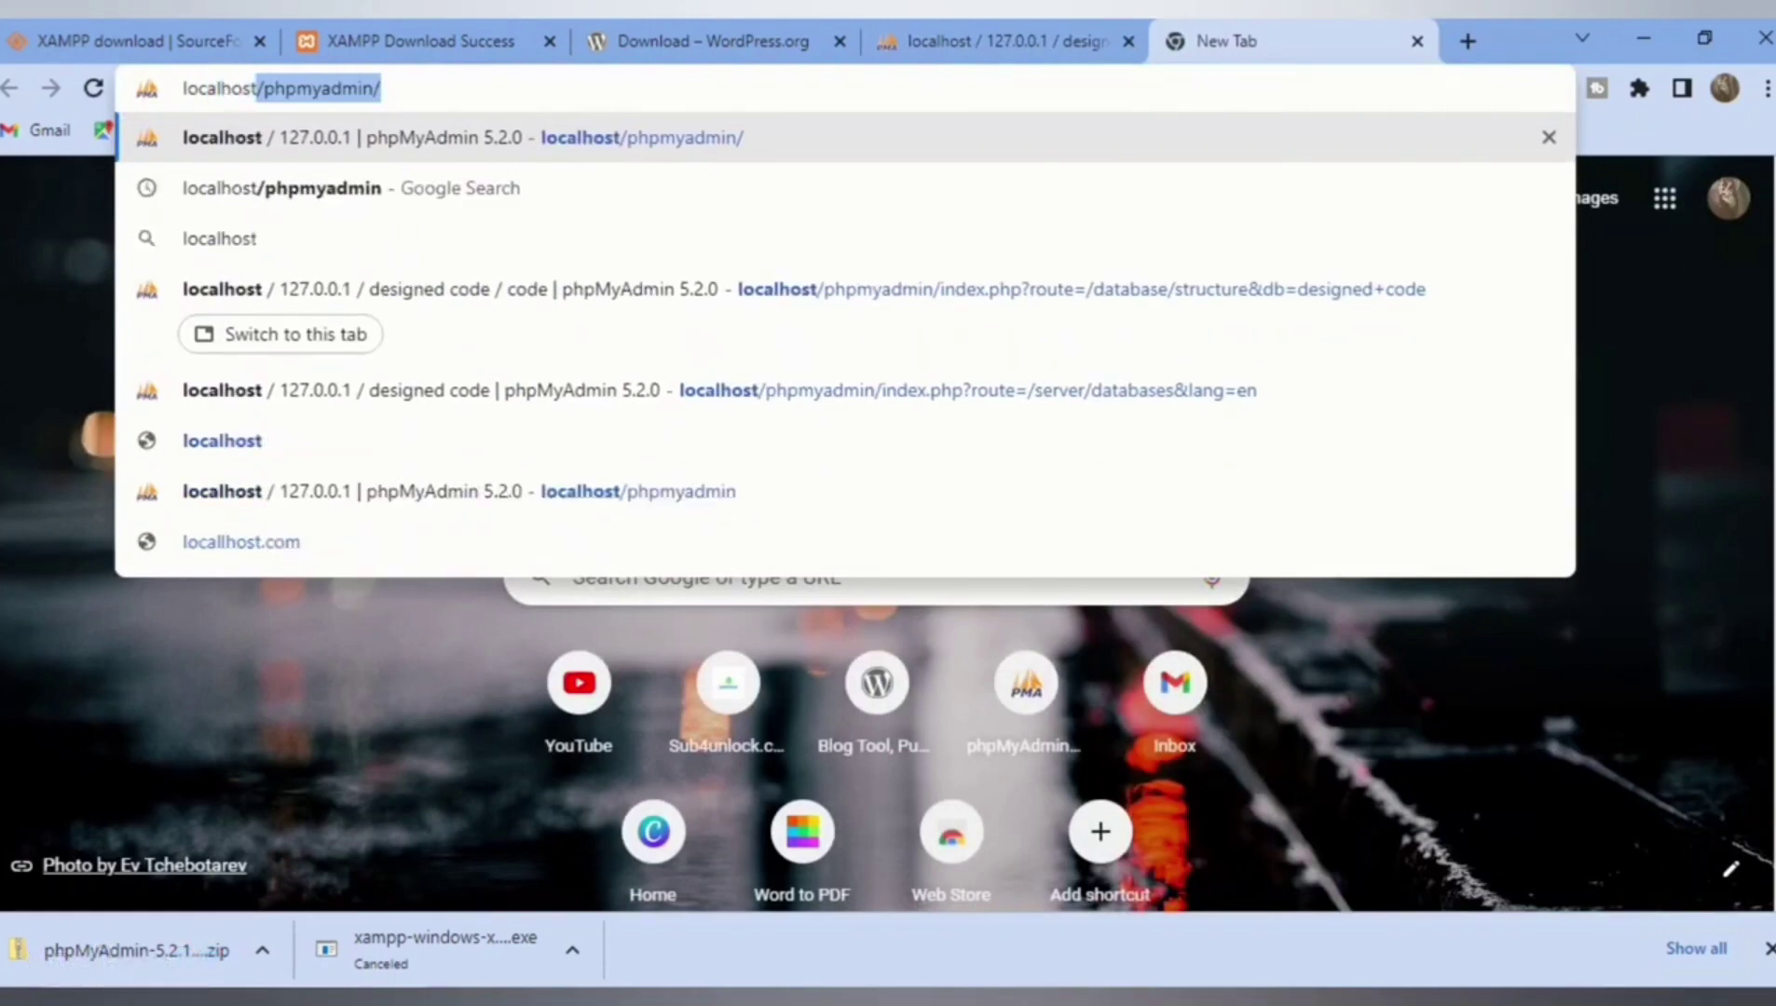
pyautogui.write('/code')
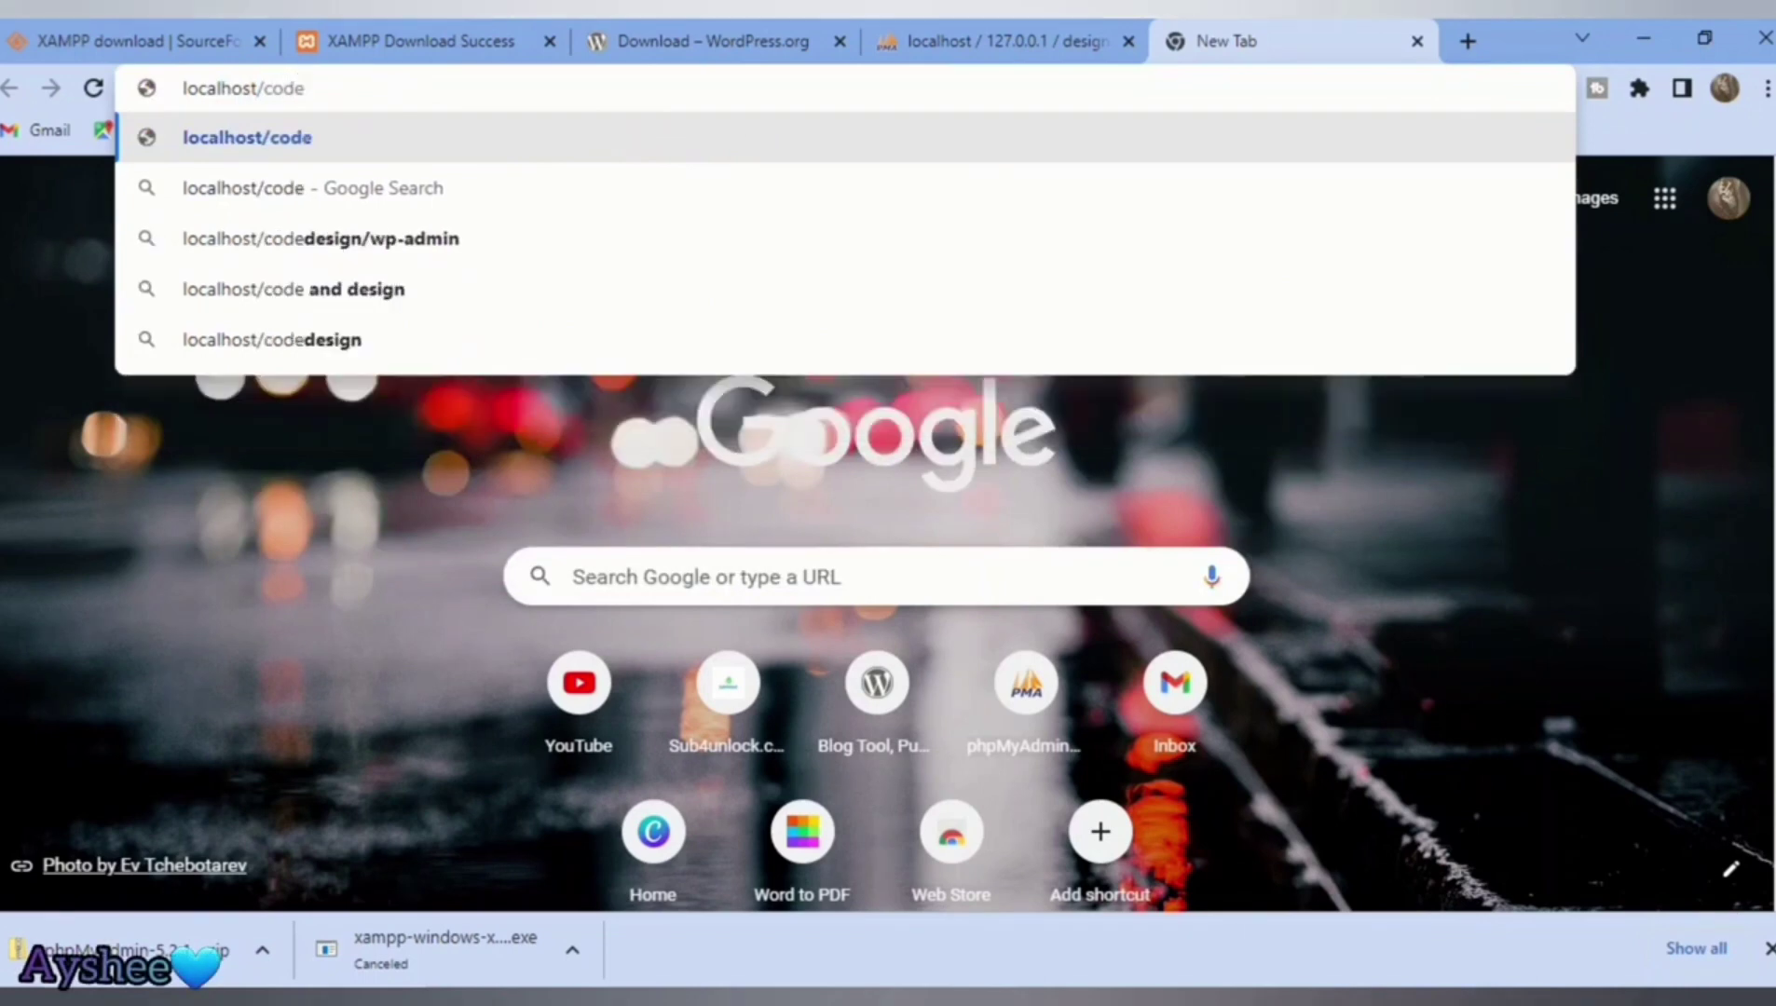
pyautogui.press('BackSpace')
pyautogui.press('BackSpace')
pyautogui.press('BackSpace')
pyautogui.press('BackSpace')
pyautogui.write('des')
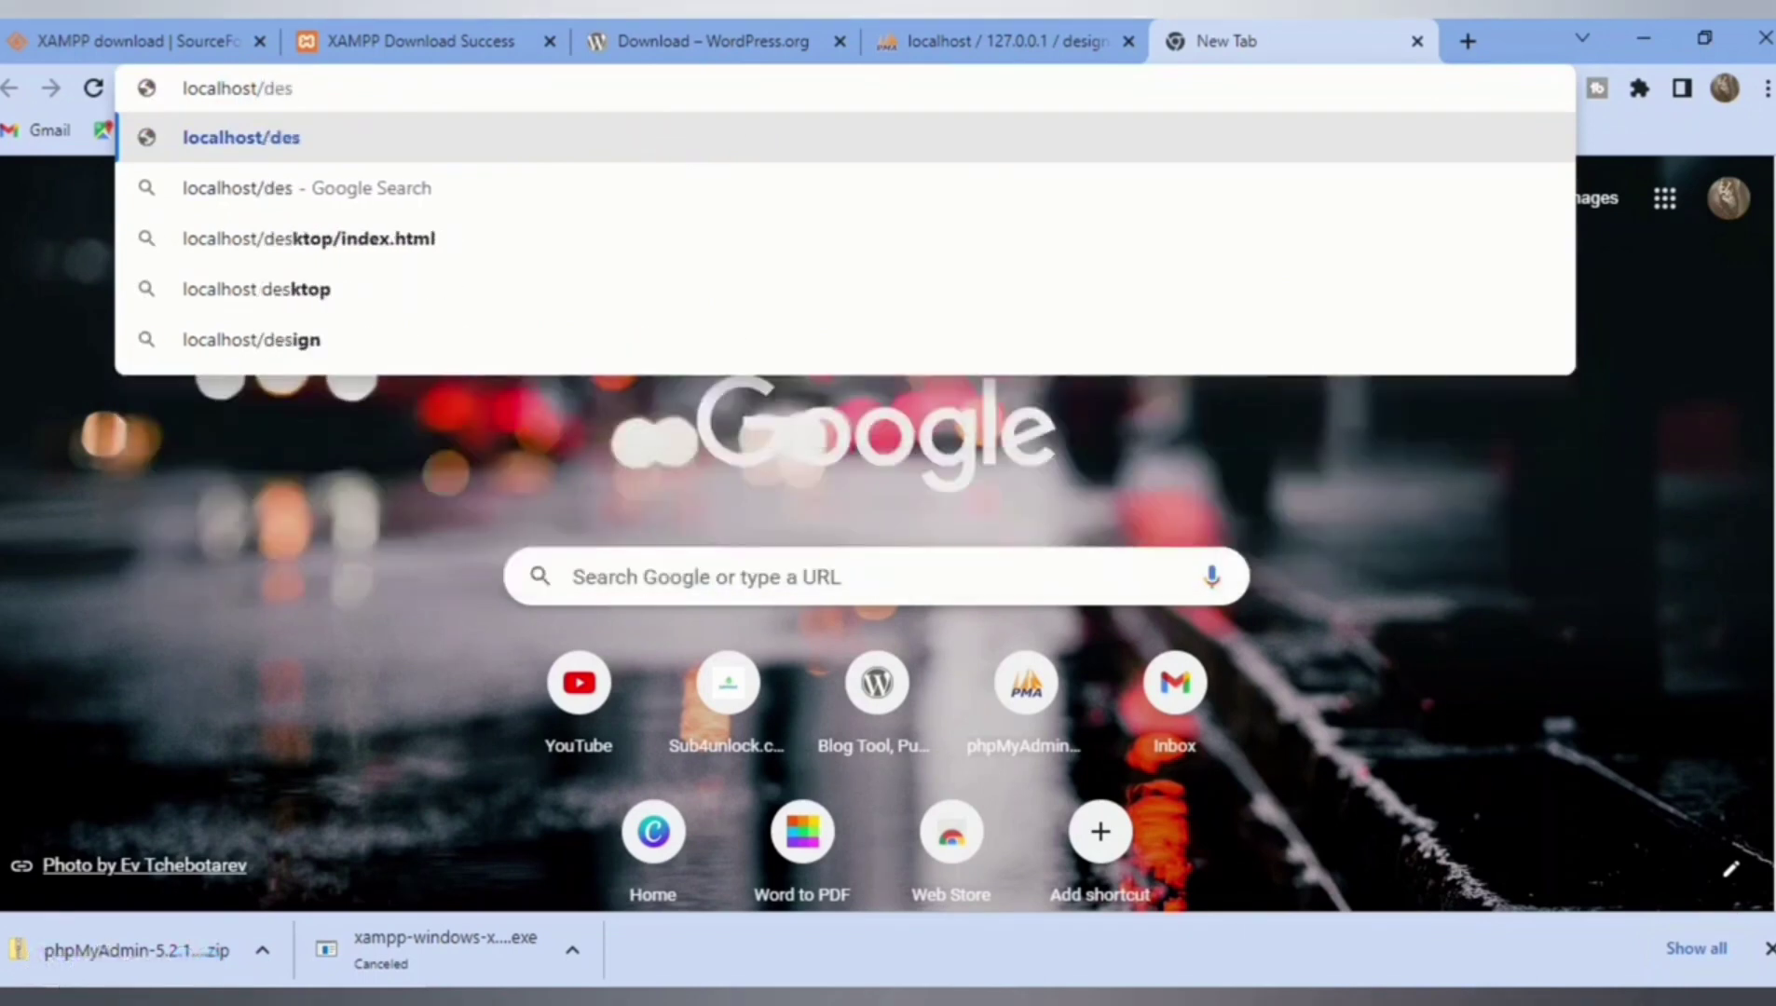
pyautogui.press('BackSpace')
pyautogui.press('BackSpace')
pyautogui.press('BackSpace')
pyautogui.write('Designed code')
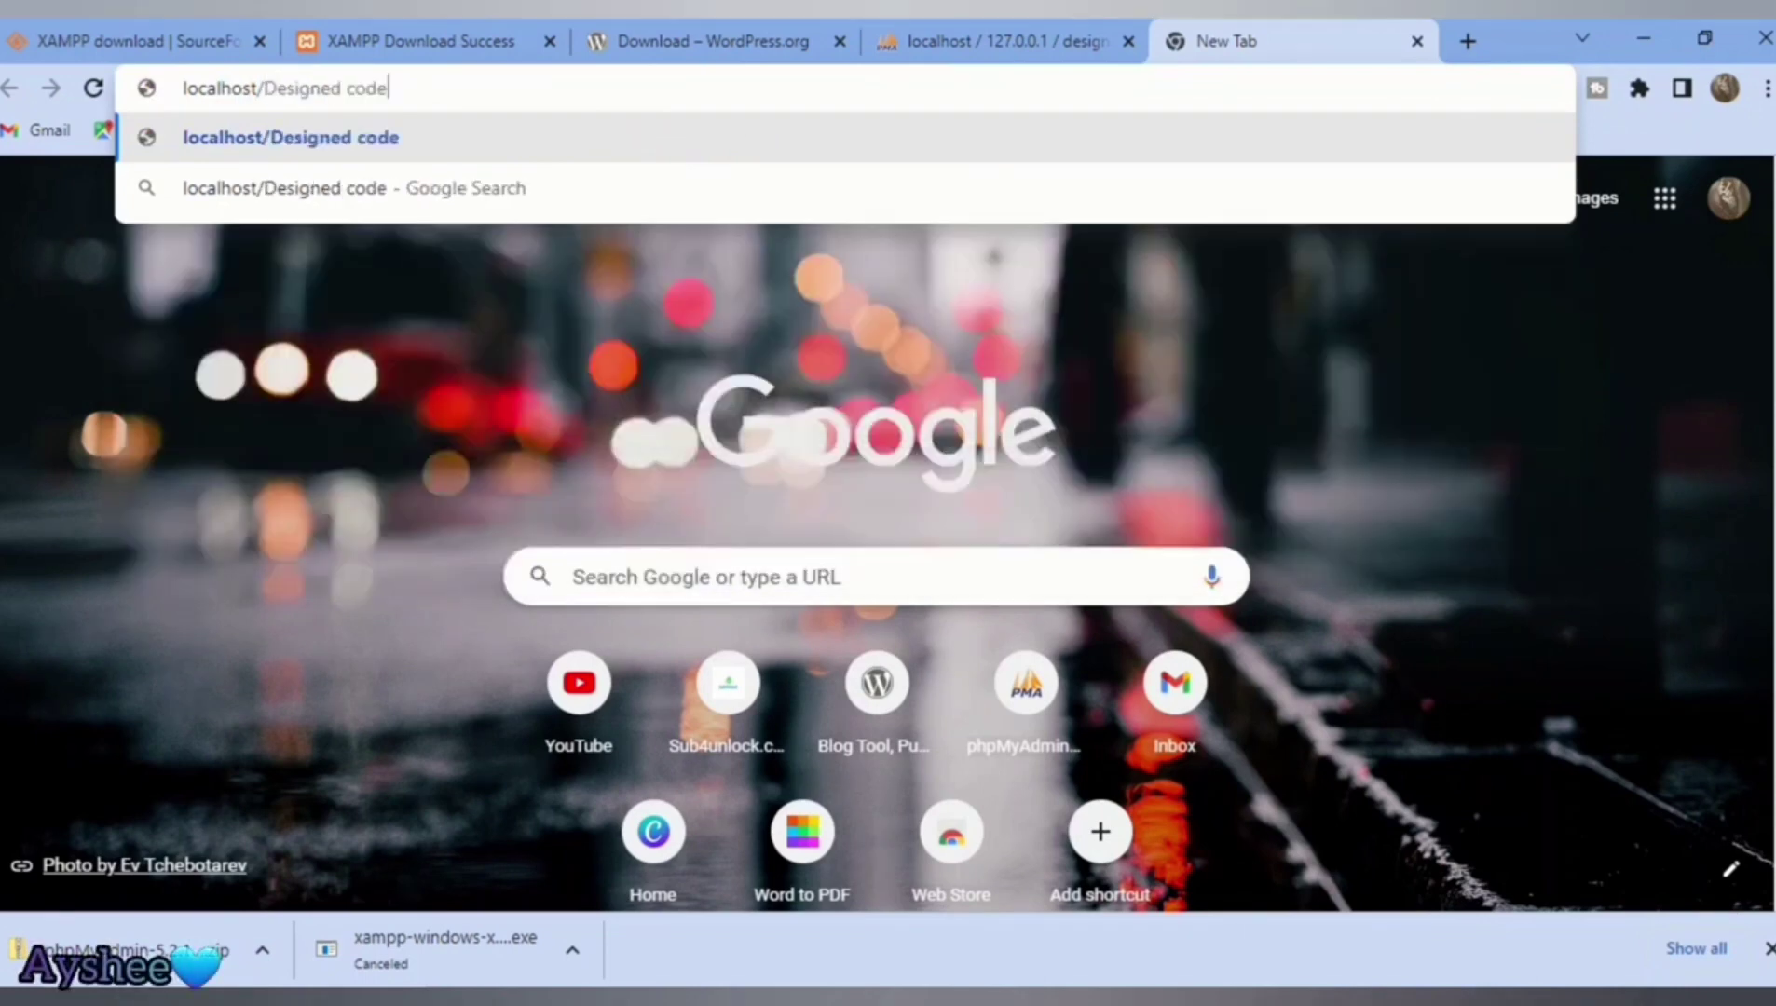
pyautogui.press('Return')
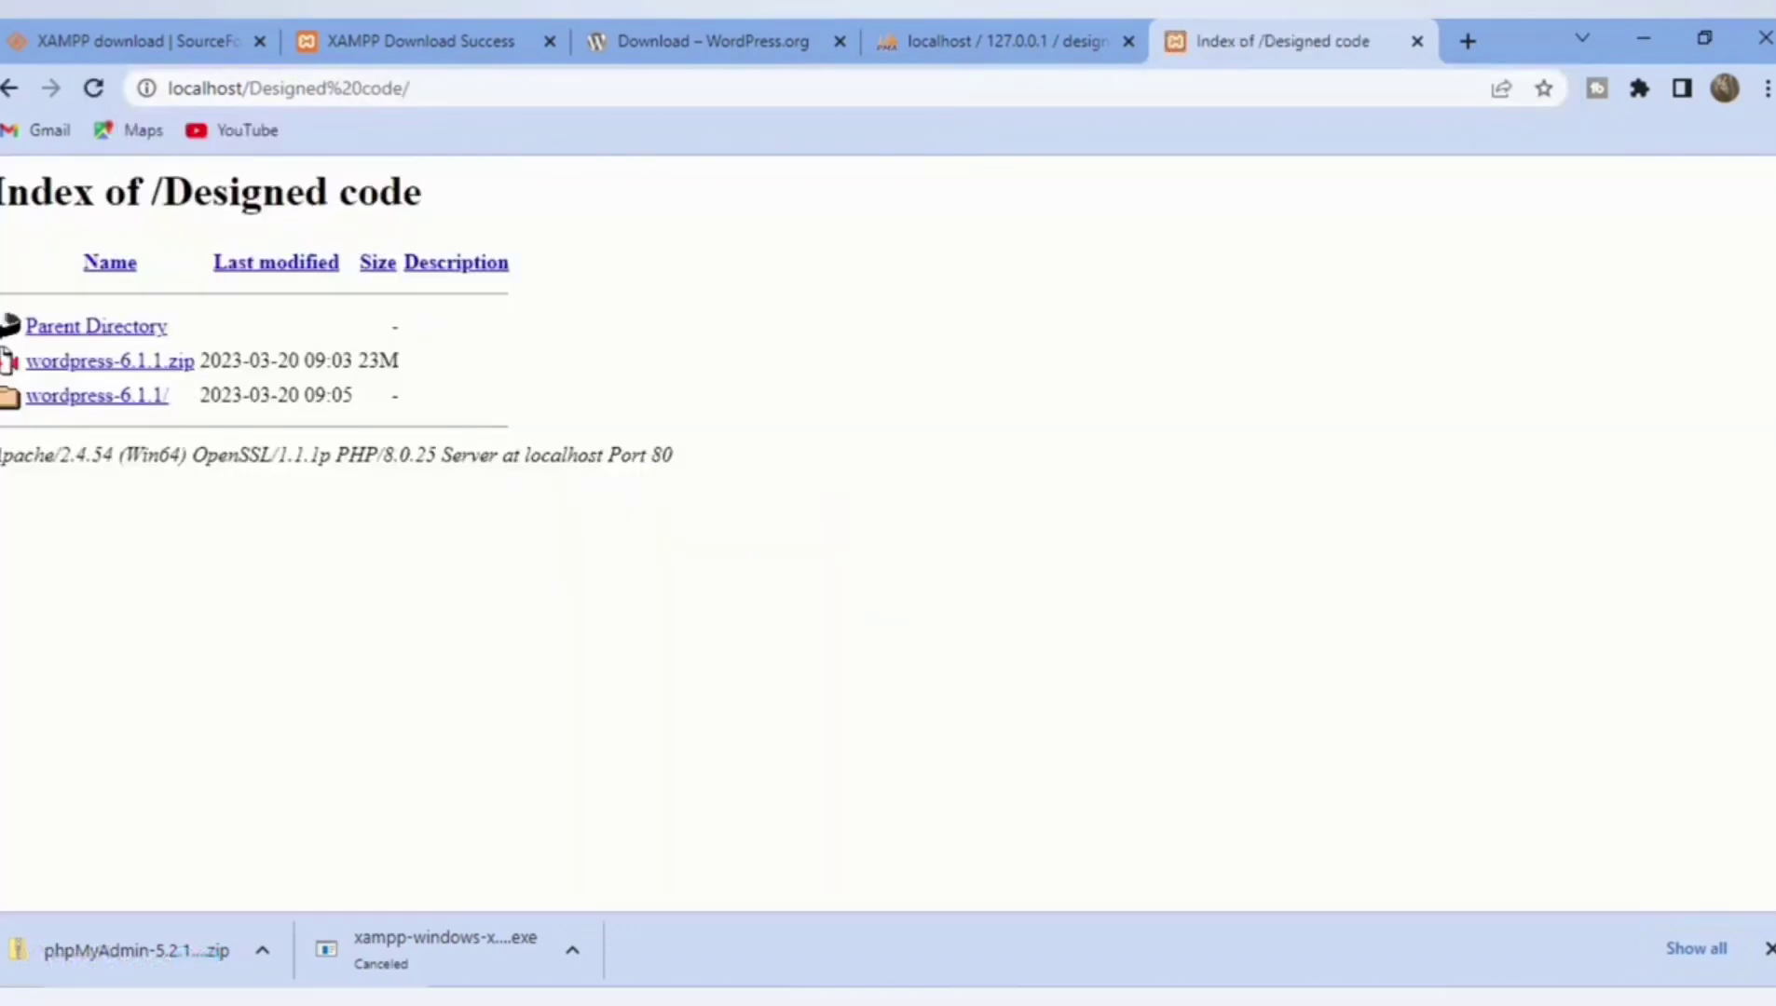
# Step: Open the wordpress-6.1.1 folder, then its wordpress folder to launch setup
pyautogui.click(109, 361)
pyautogui.click(96, 395)
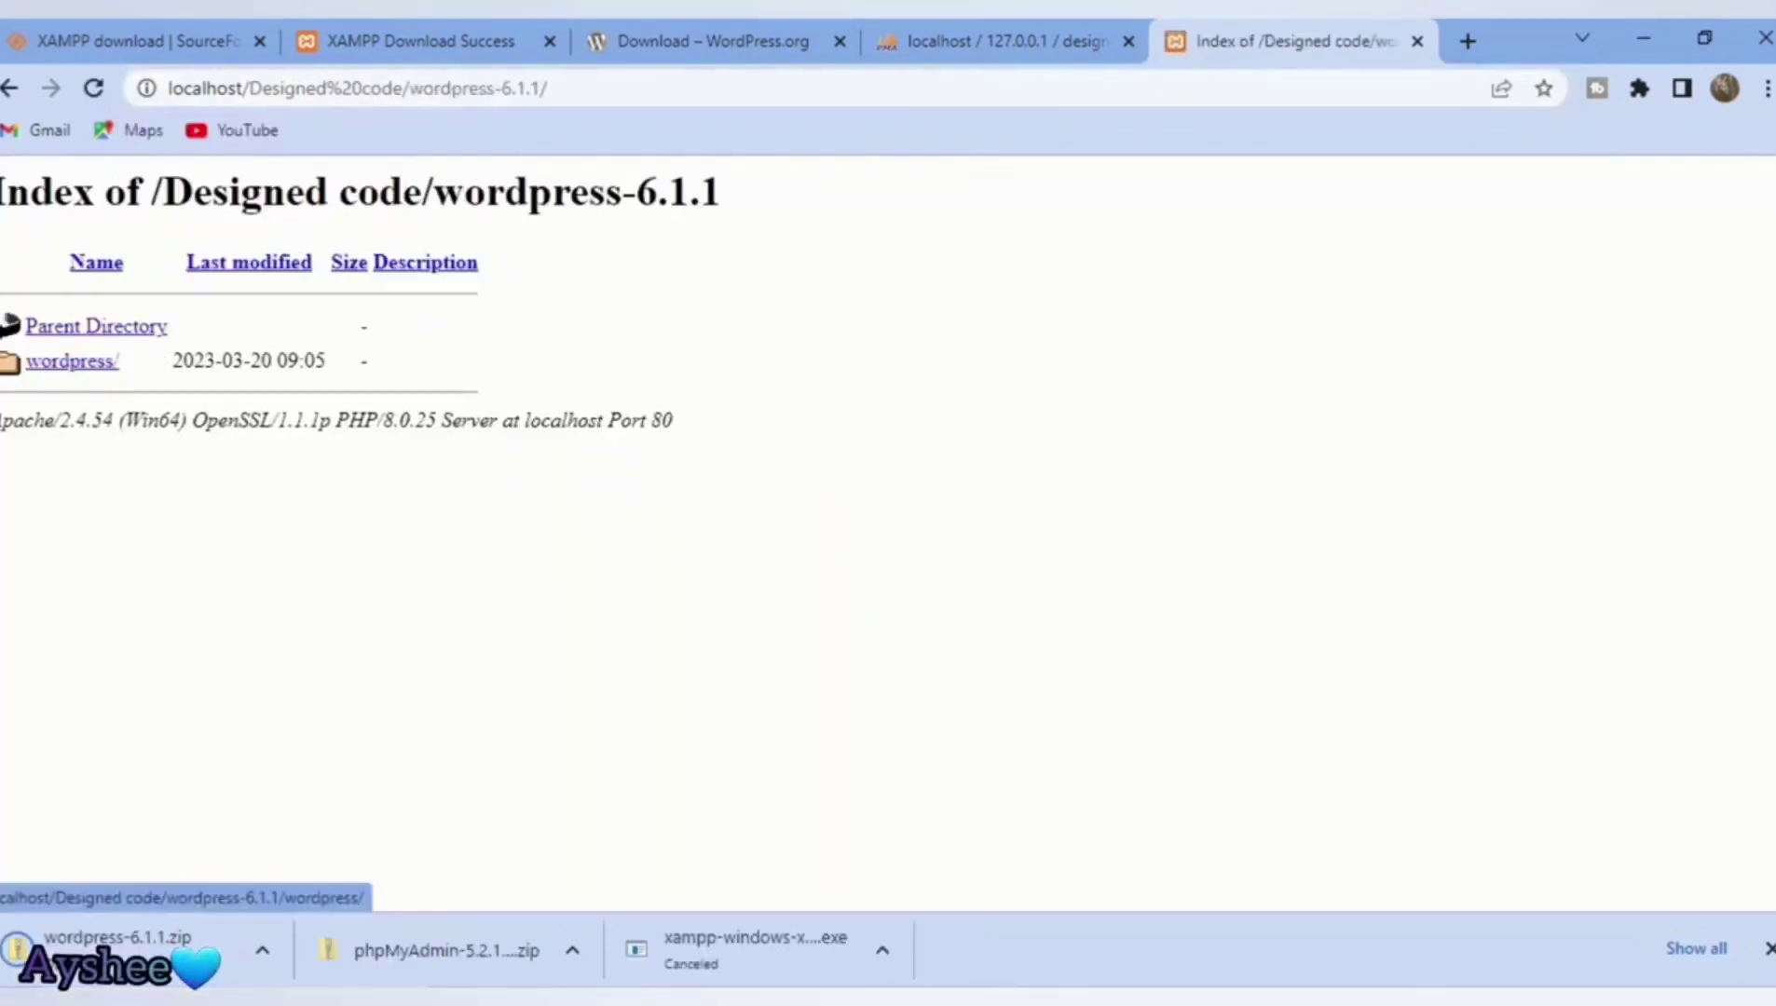
pyautogui.click(71, 361)
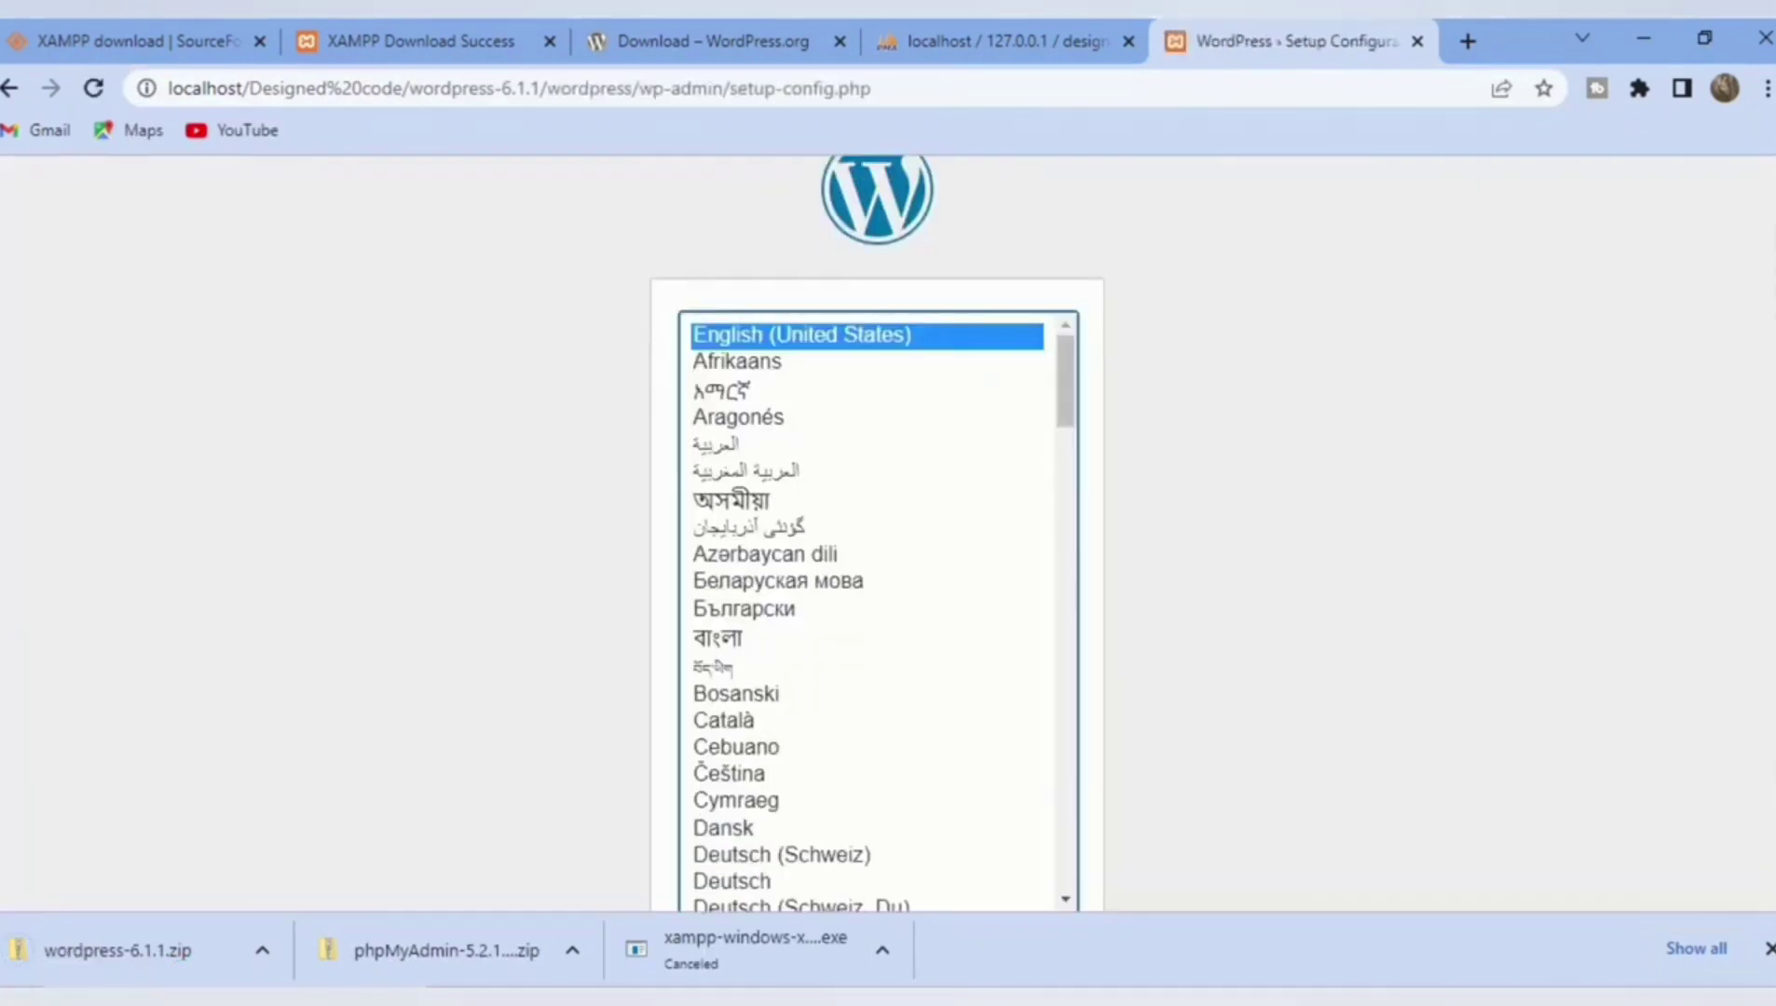
# Step: Capture a Snipping Tool screenshot of the setup language selection page
pyautogui.press('super')
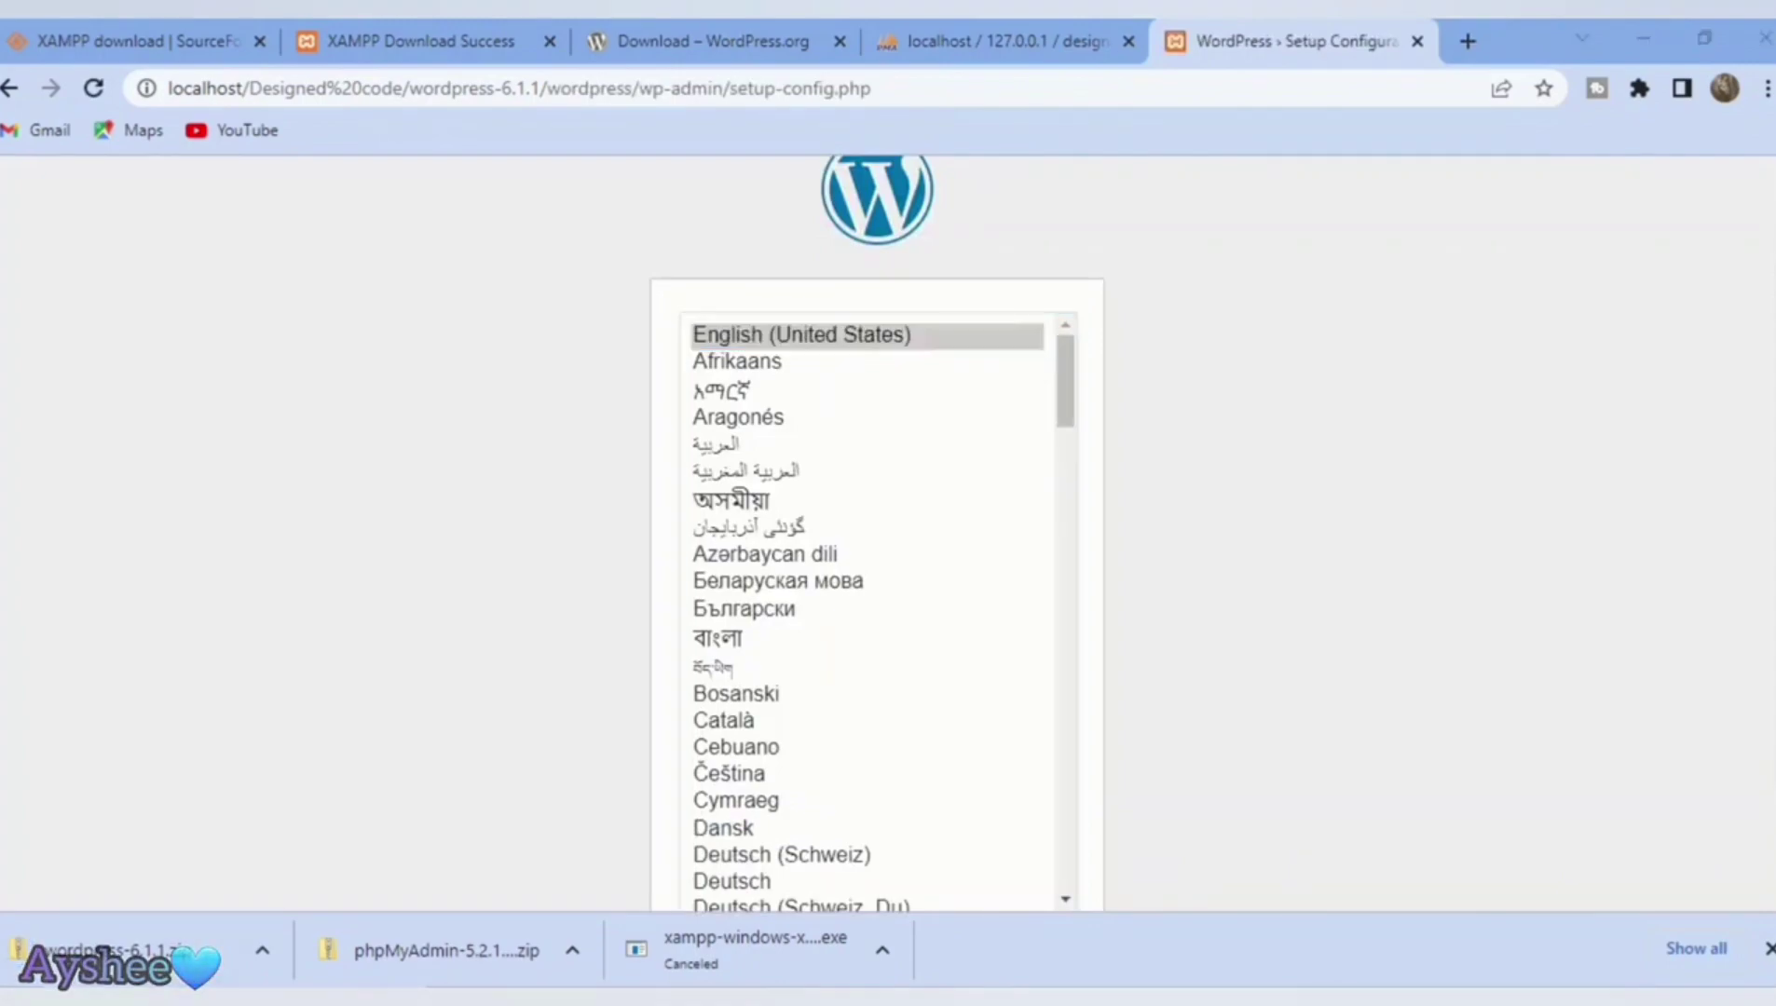
pyautogui.press('Escape')
pyautogui.moveTo(84, 154); pyautogui.dragTo(1770, 909)
pyautogui.click(334, 112)
pyautogui.press('Return')
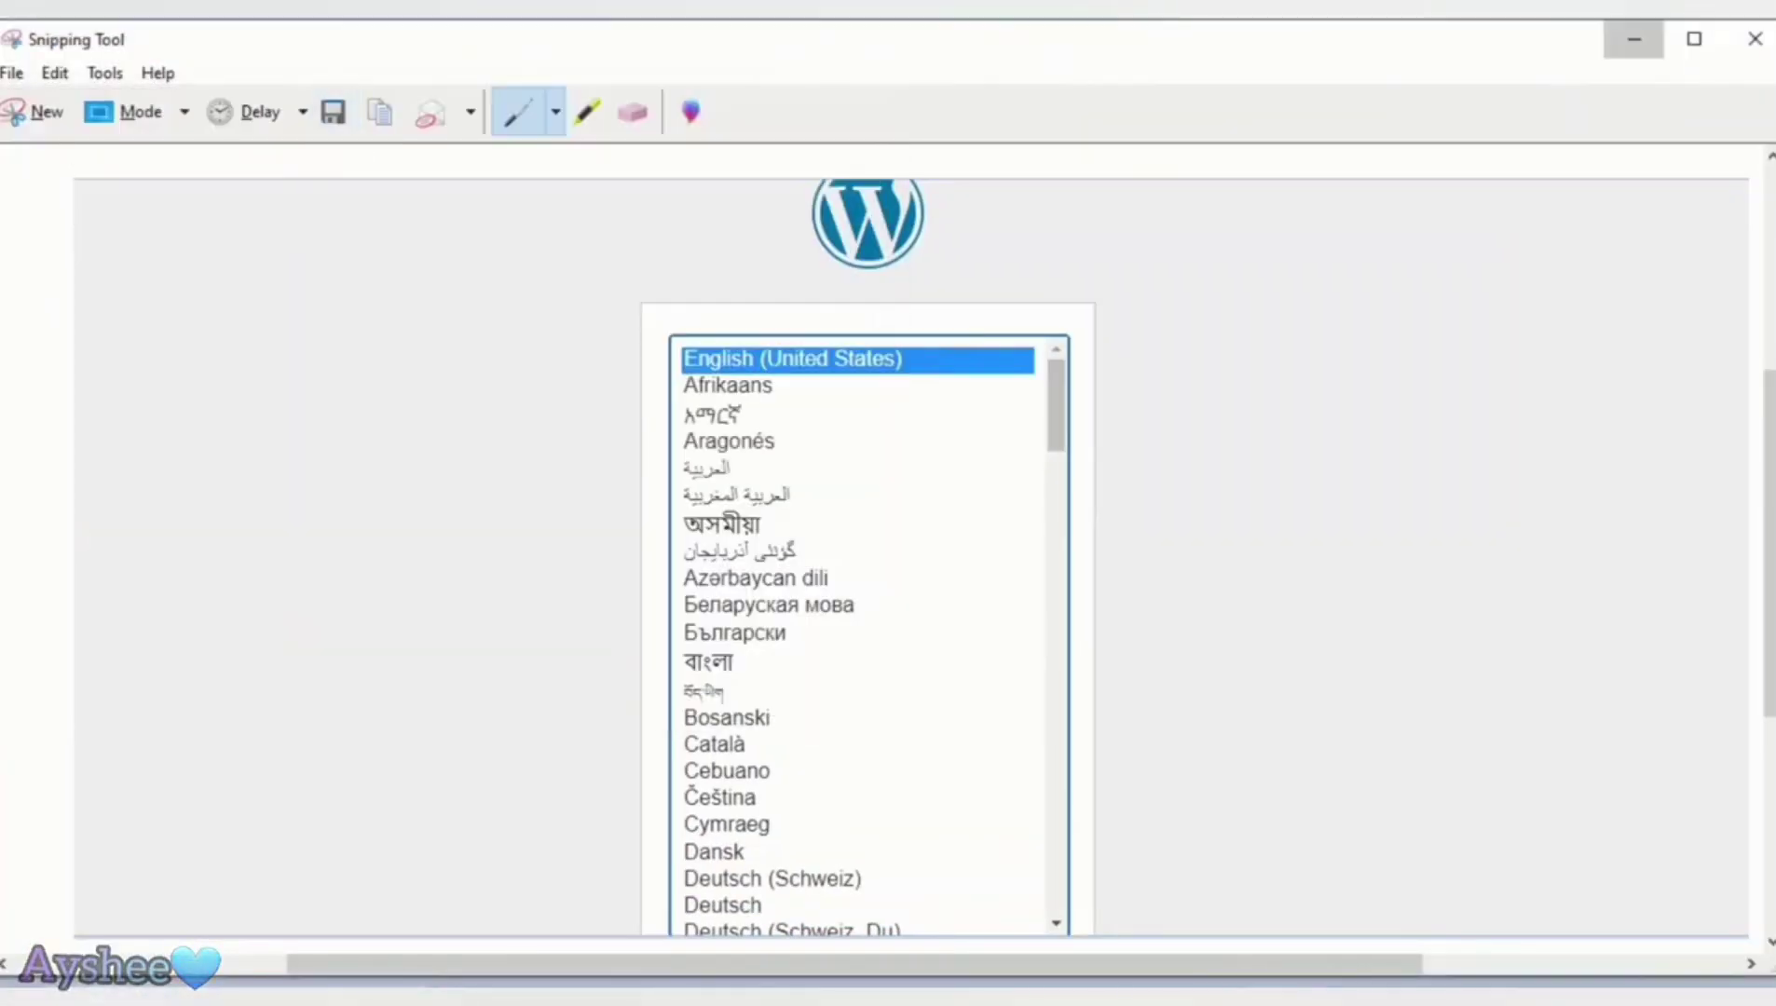
pyautogui.click(1635, 39)
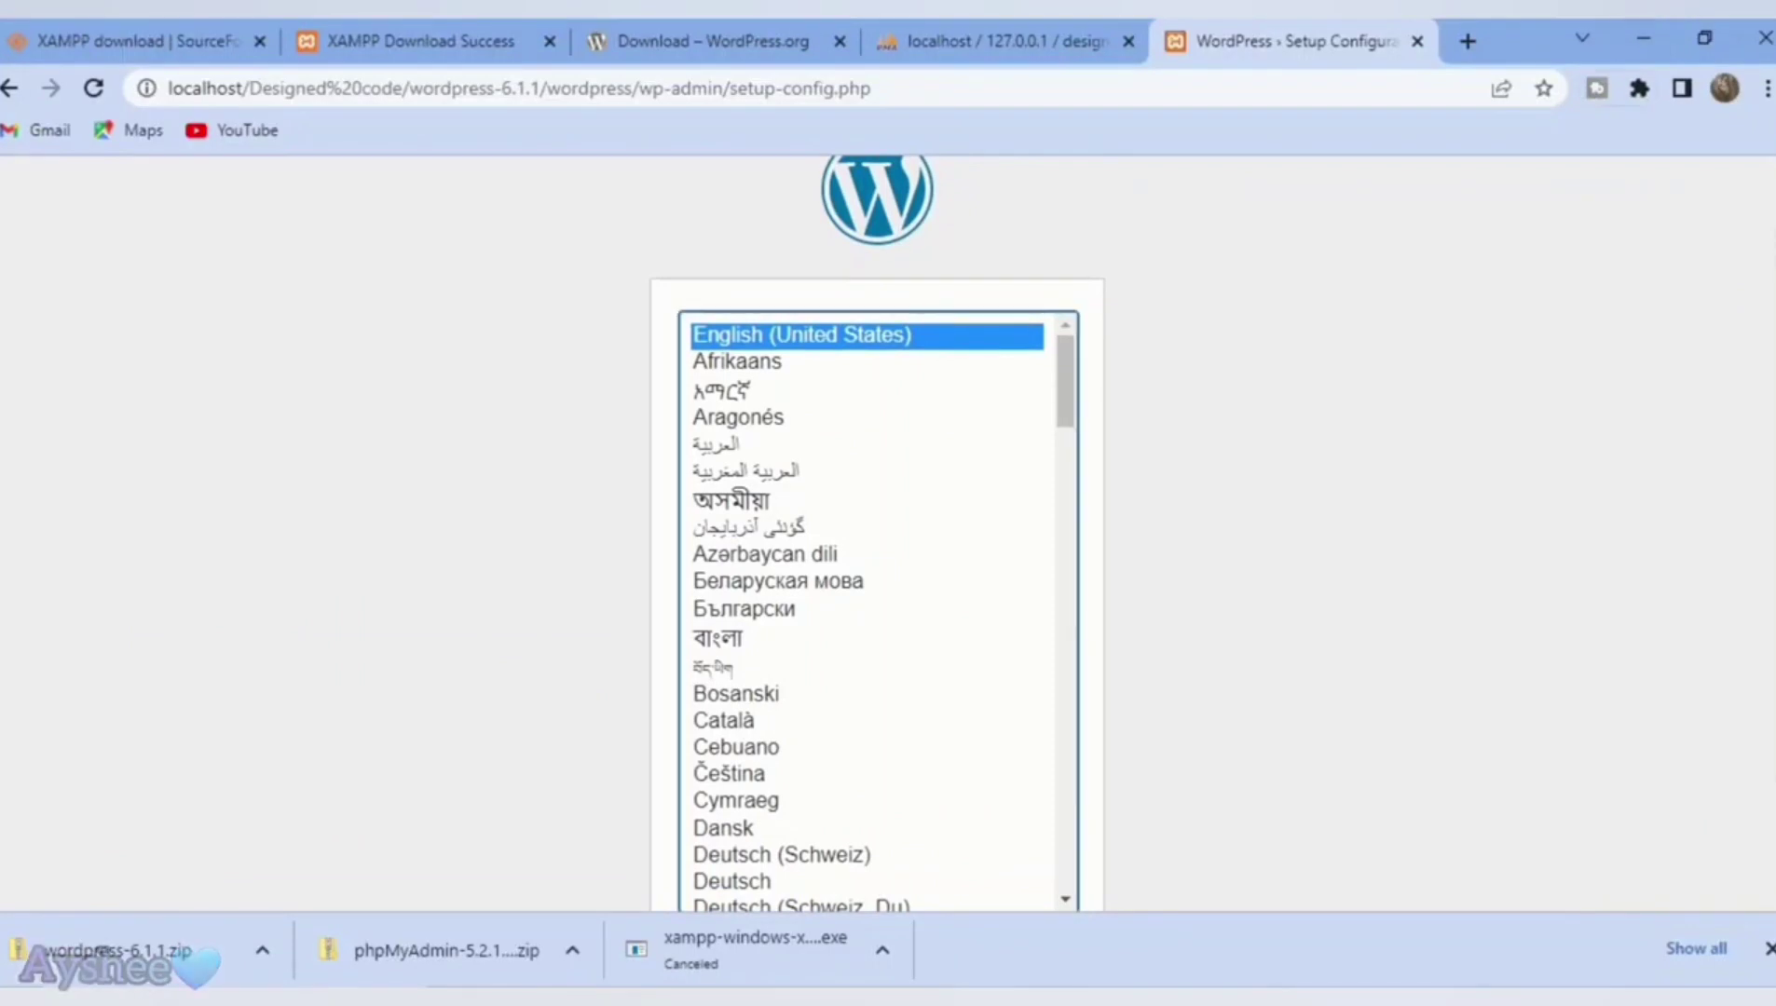
# Step: Continue with English (United States) and move past the welcome page to the database form
pyautogui.scroll(-2, 877, 531)
pyautogui.press('Tab')
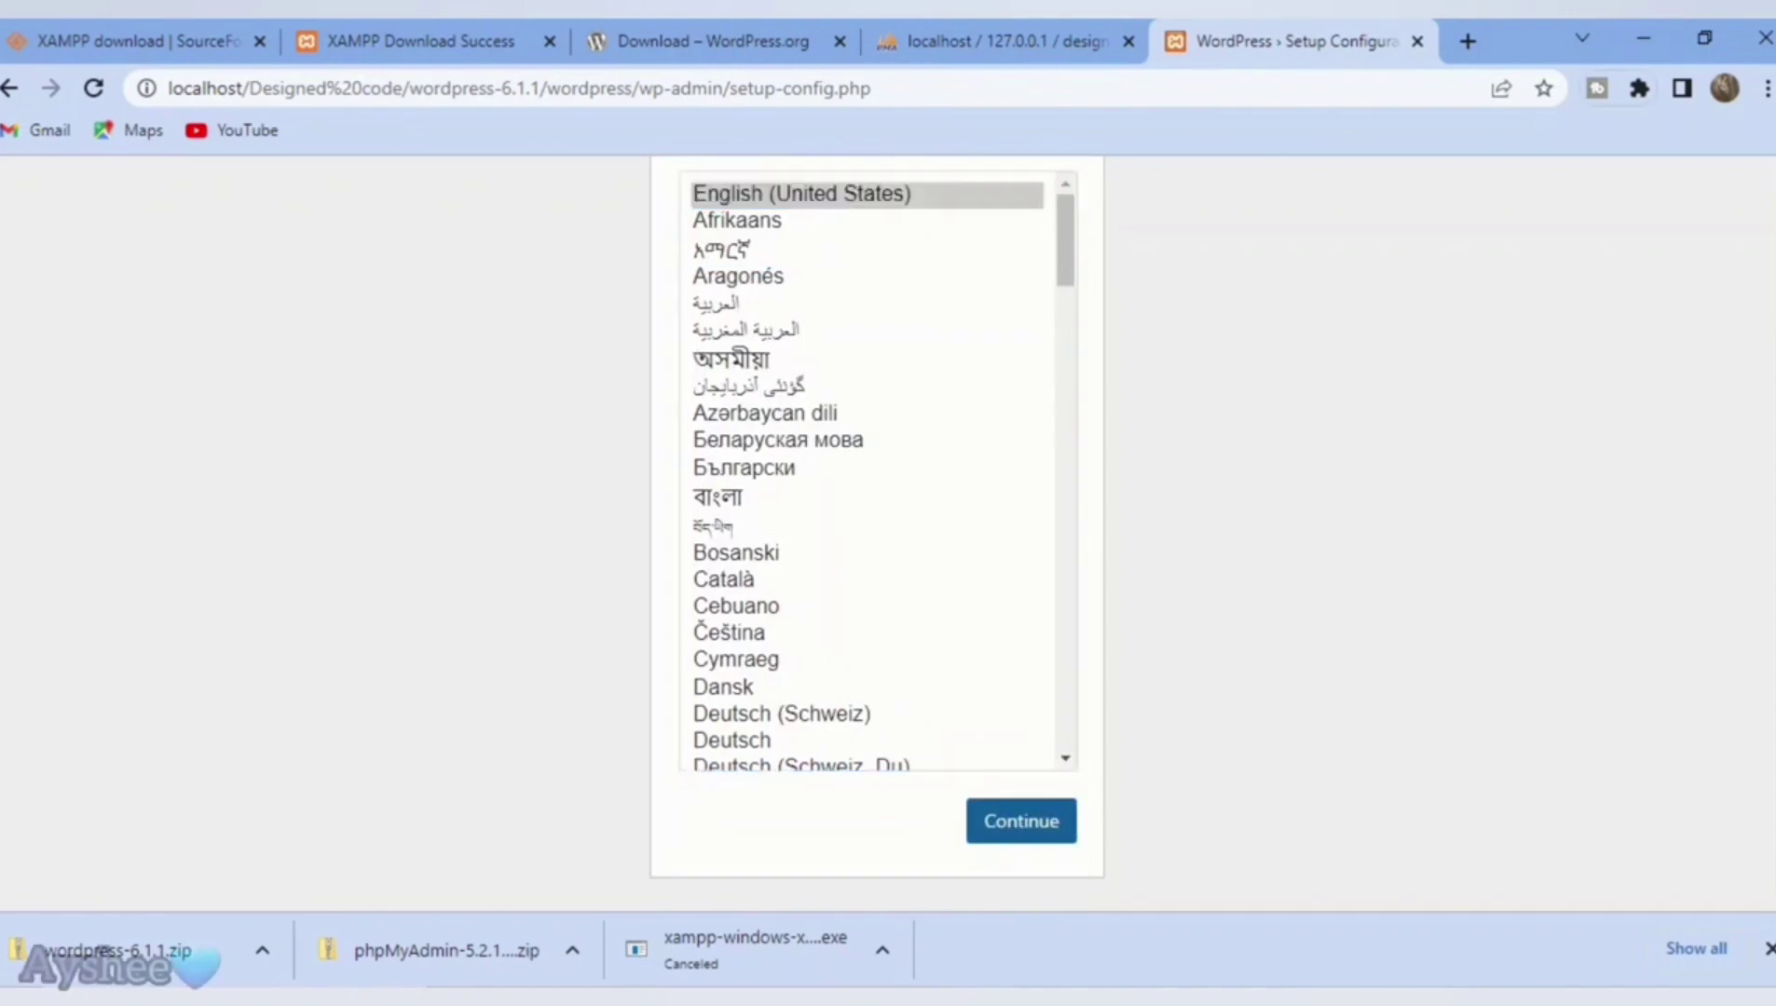
pyautogui.press('Return')
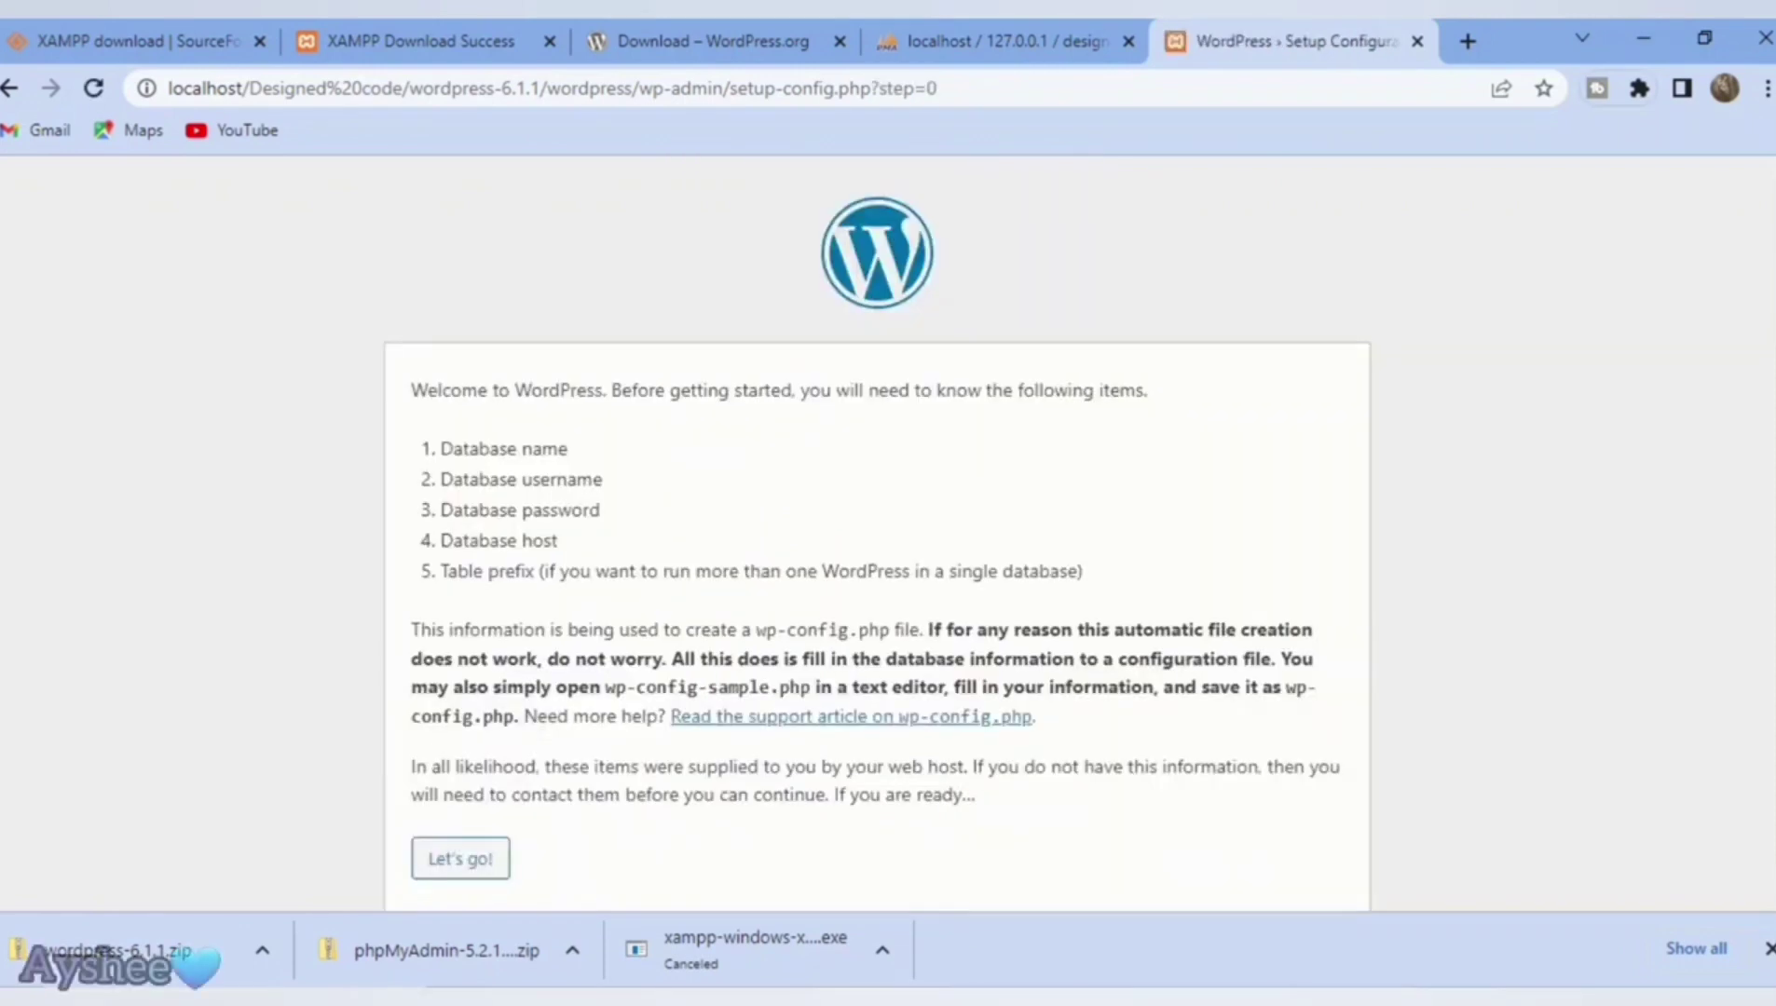
pyautogui.press('Tab')
pyautogui.press('Return')
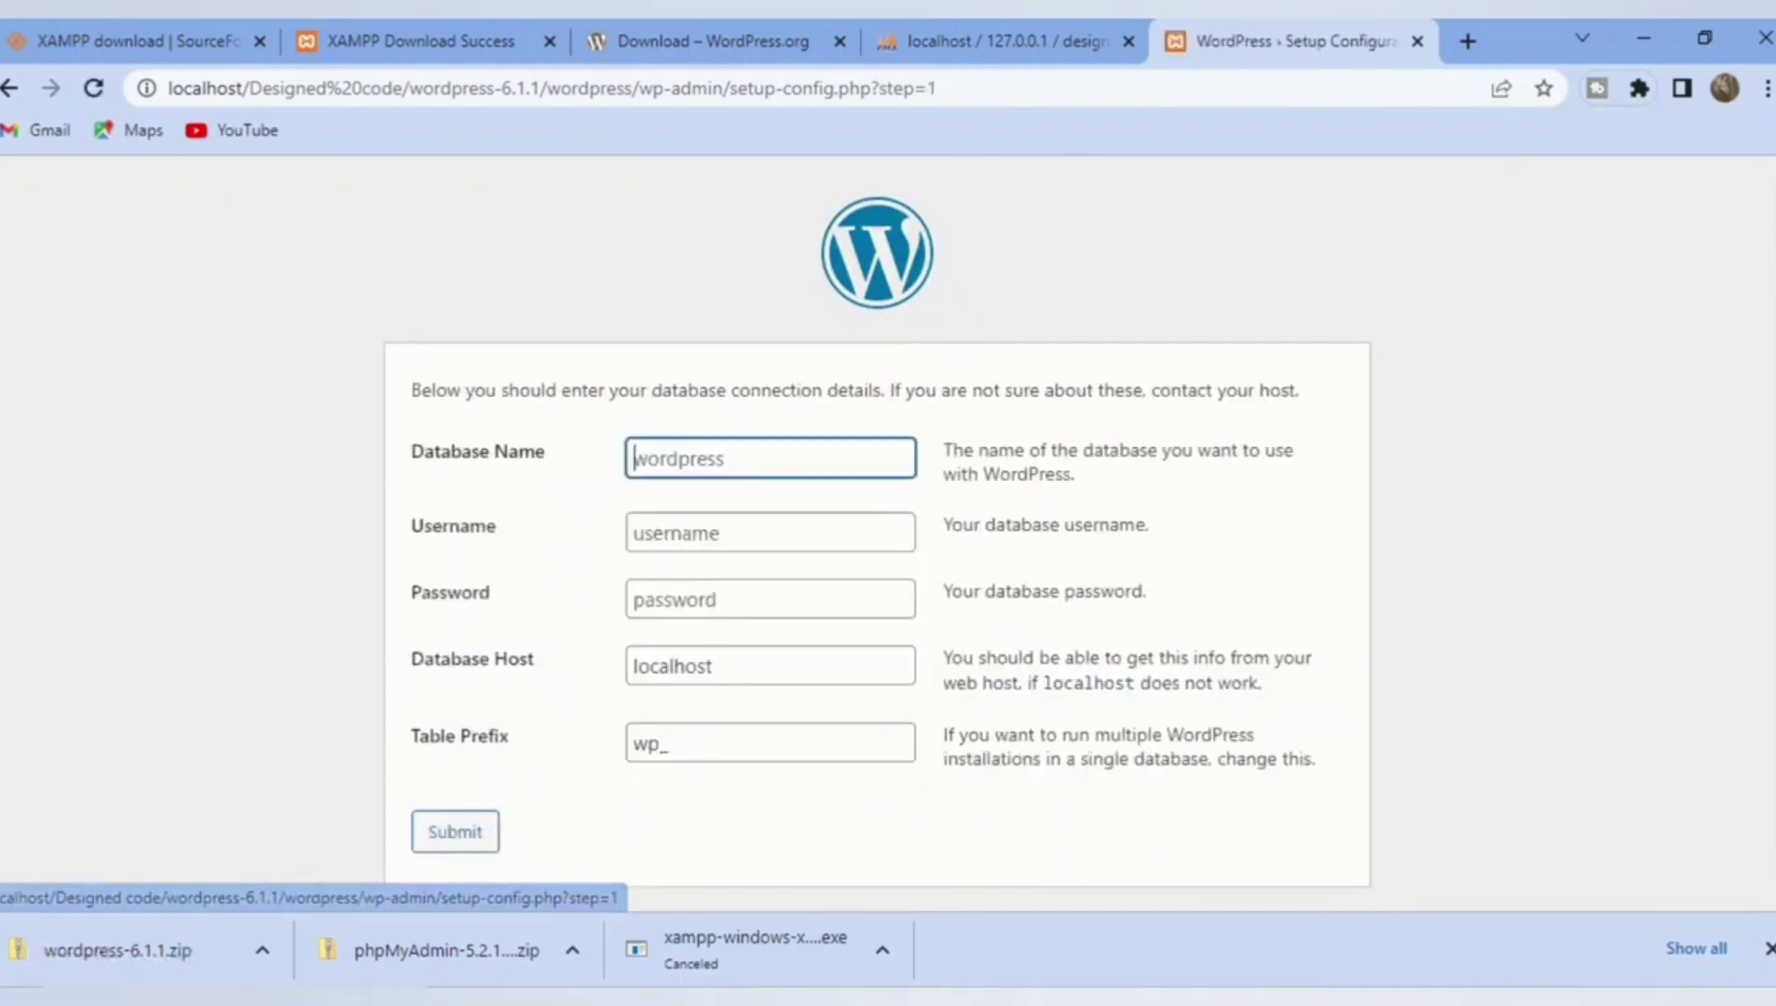
# Step: Submit database name 'Designed code', username 'root', blank password, then run the installation
pyautogui.write('Des')
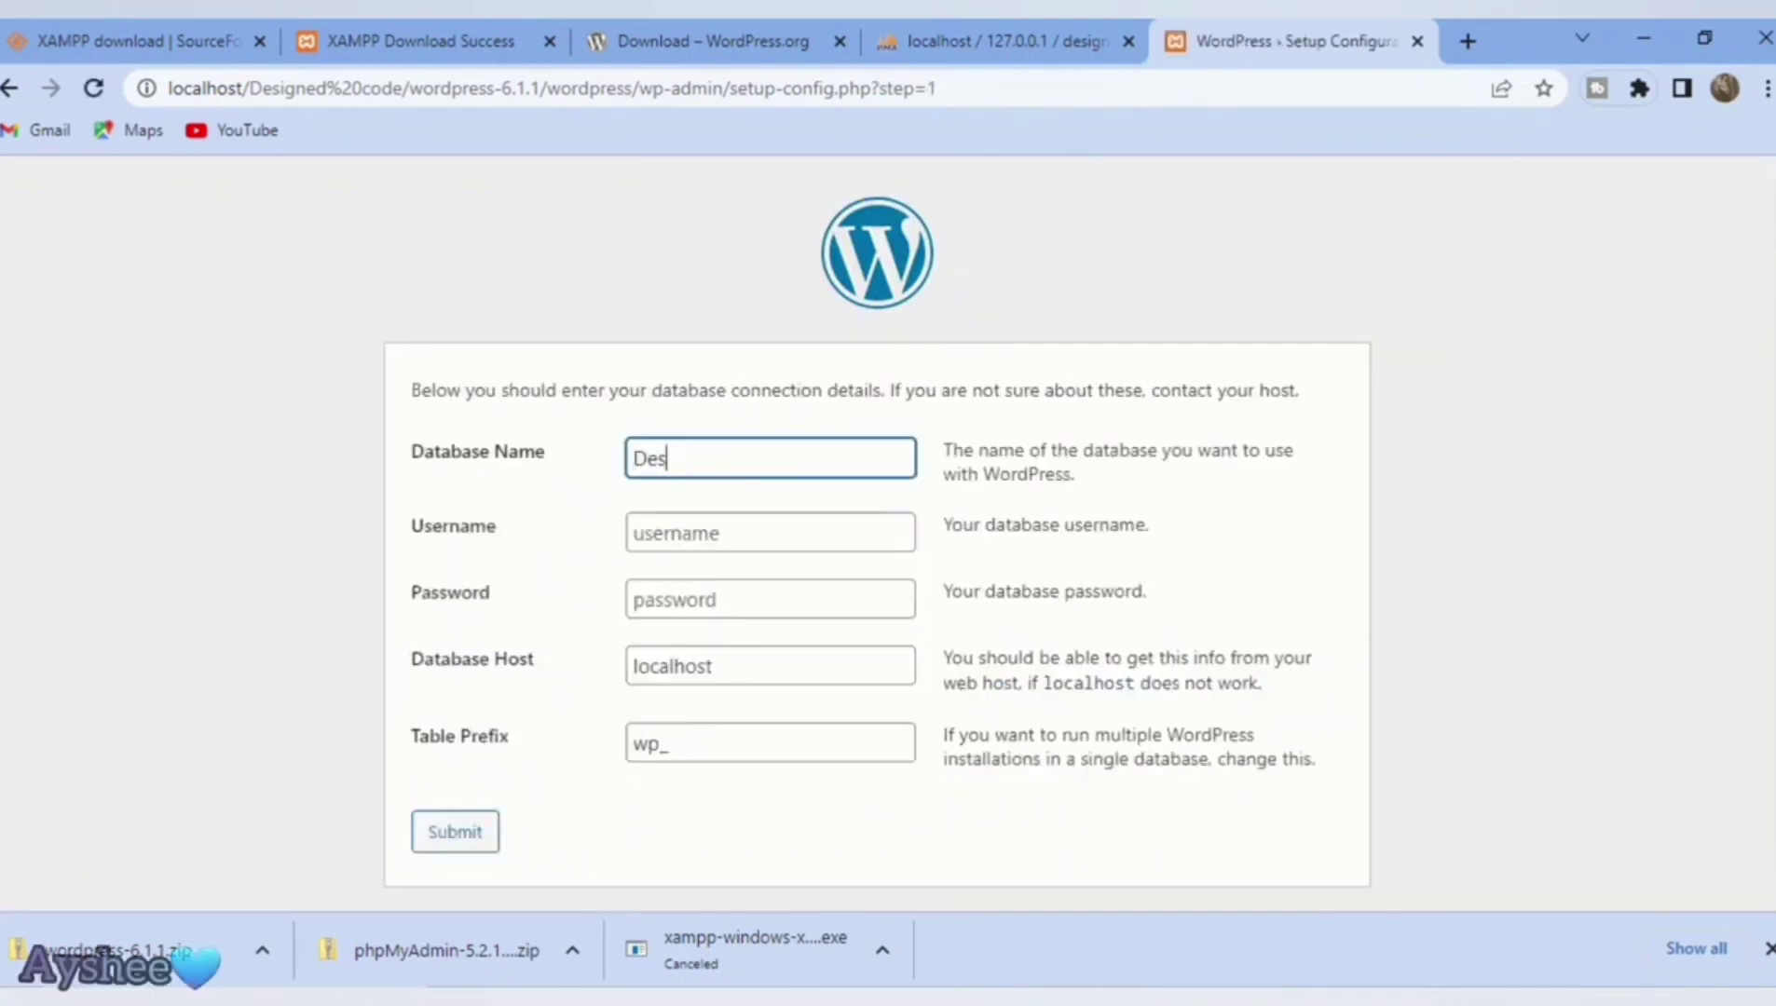
pyautogui.write('igned coee')
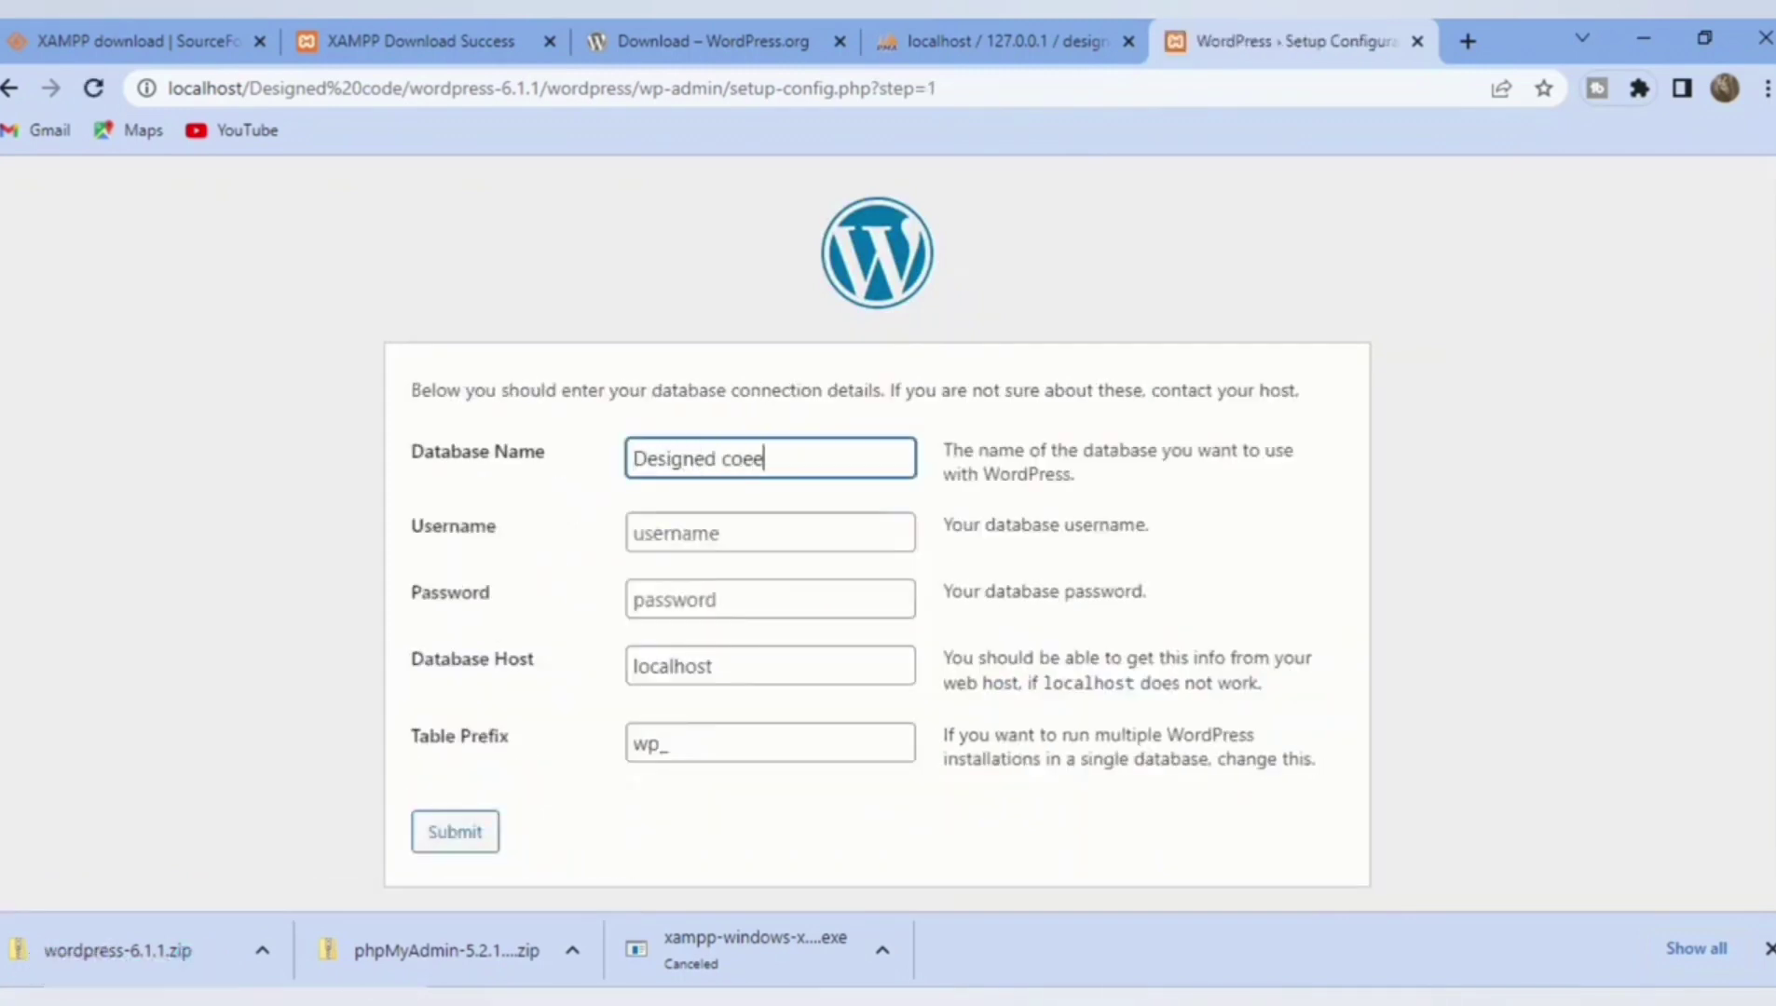
pyautogui.press('BackSpace')
pyautogui.press('BackSpace')
pyautogui.write('de')
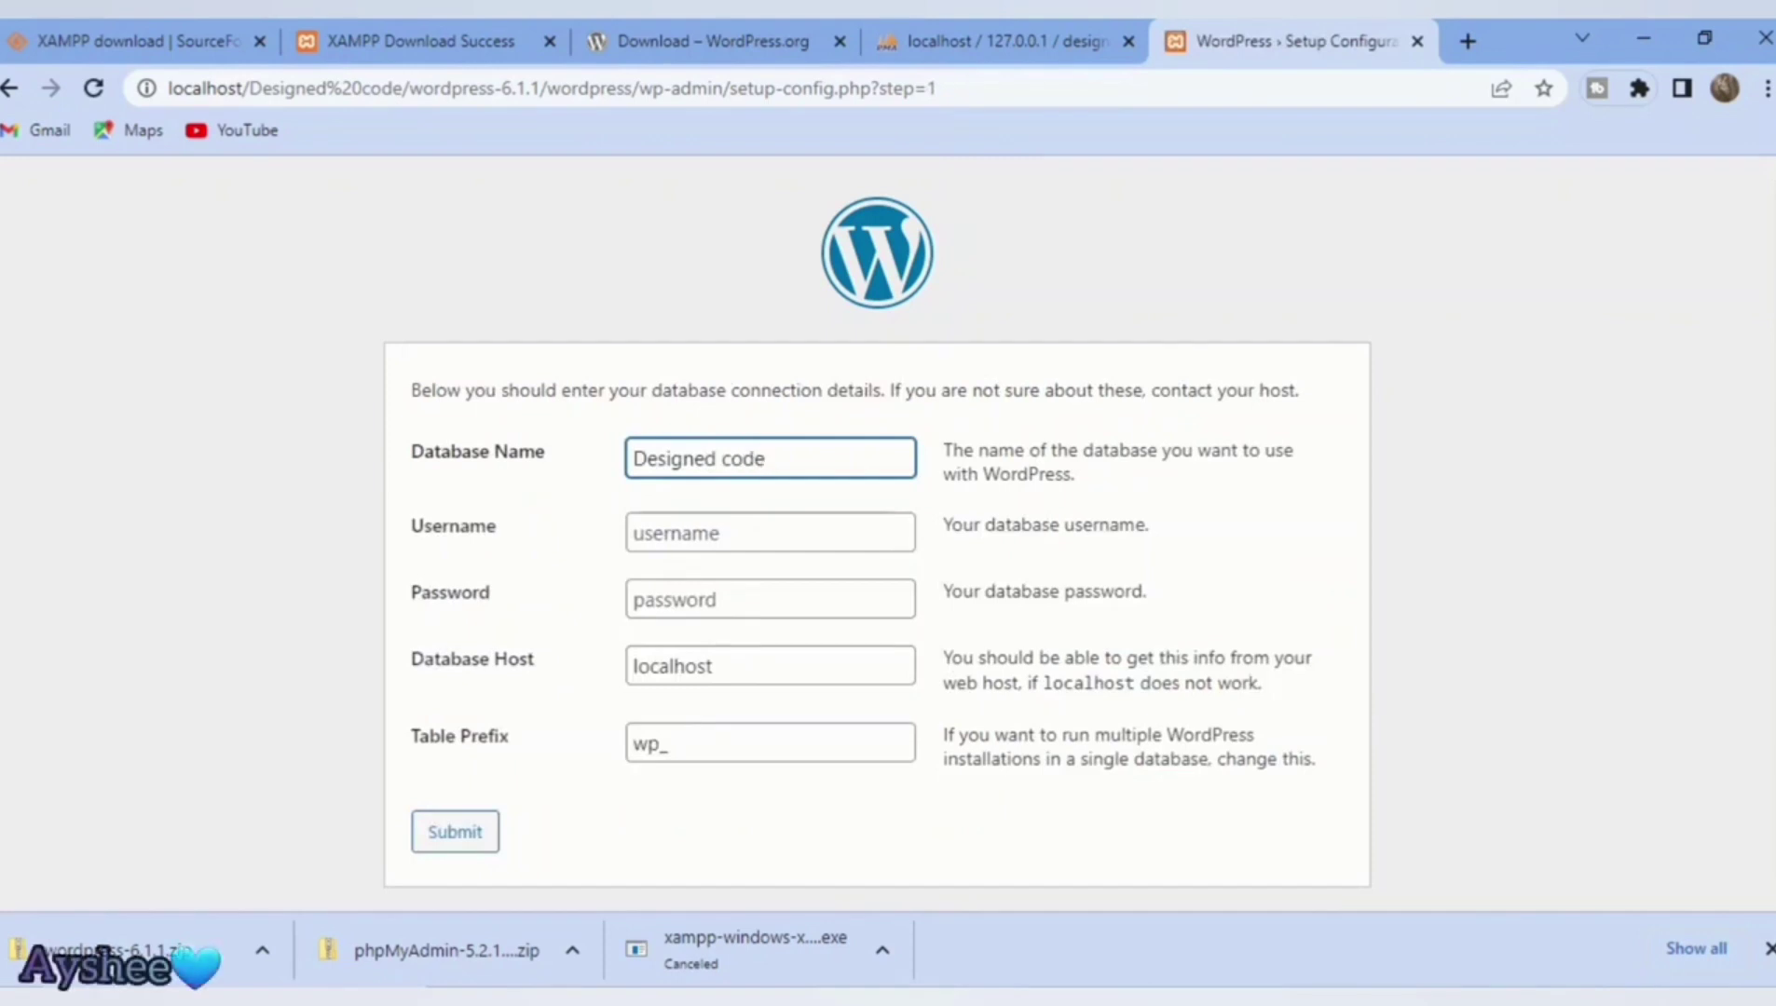
pyautogui.click(770, 532)
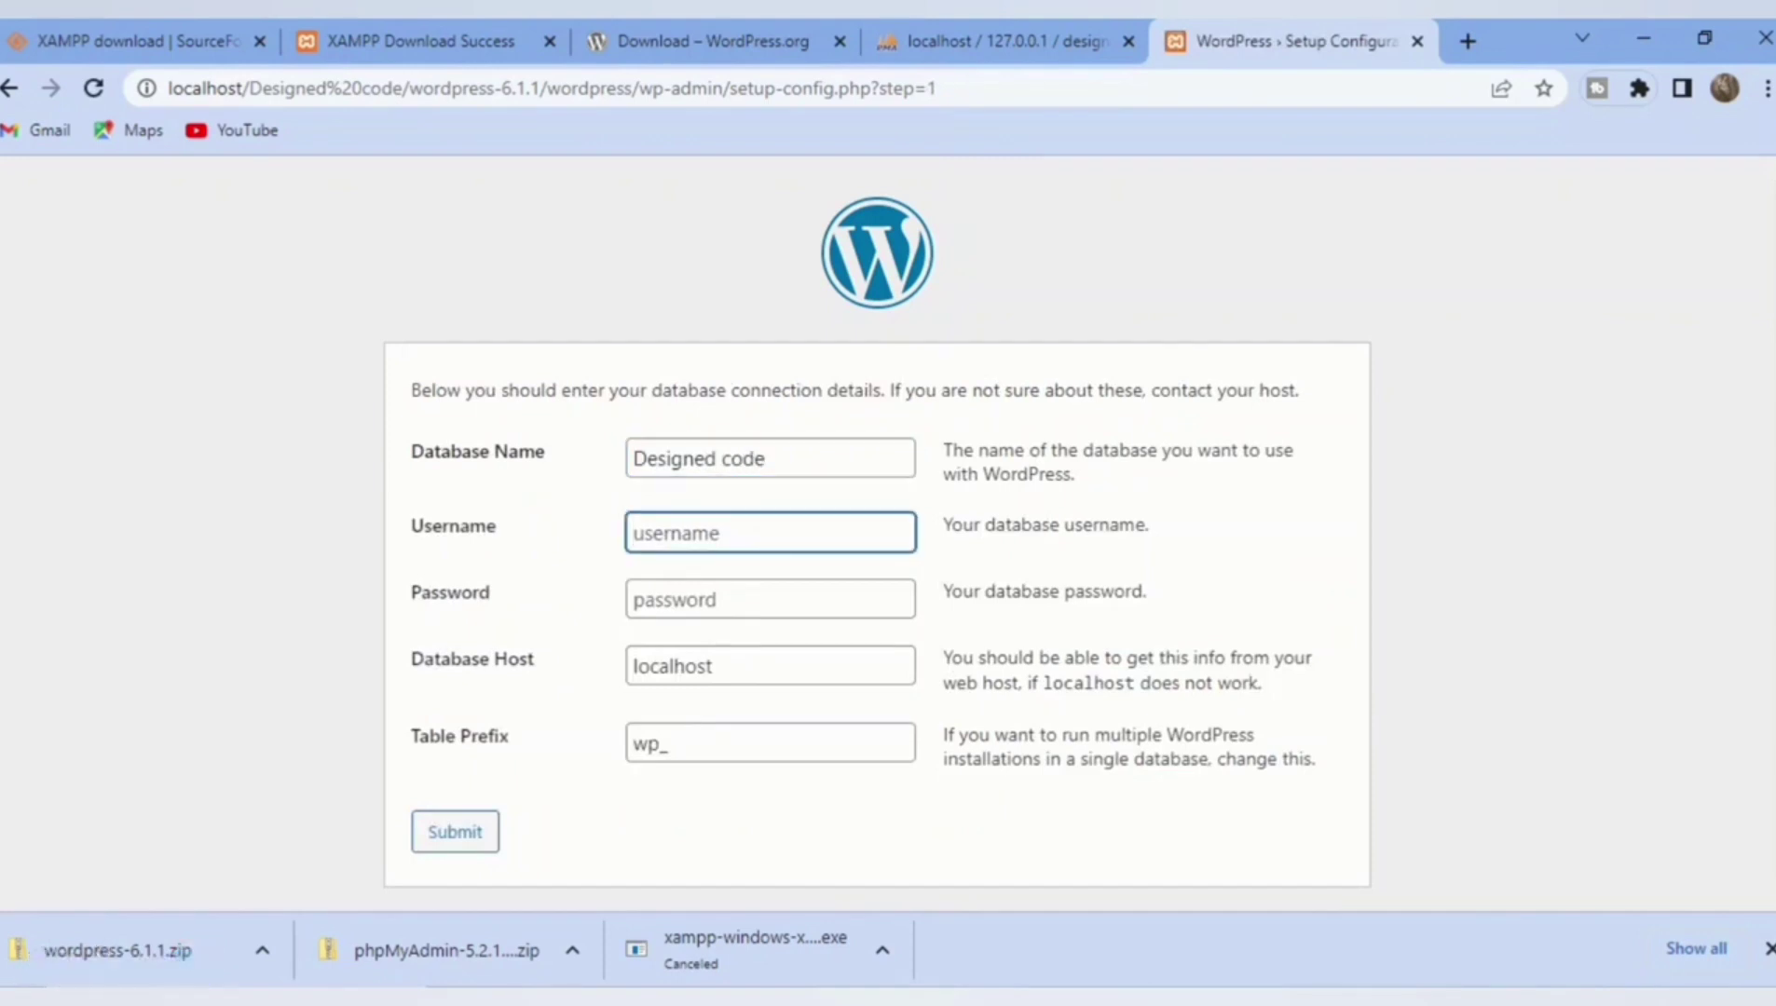
pyautogui.write('root')
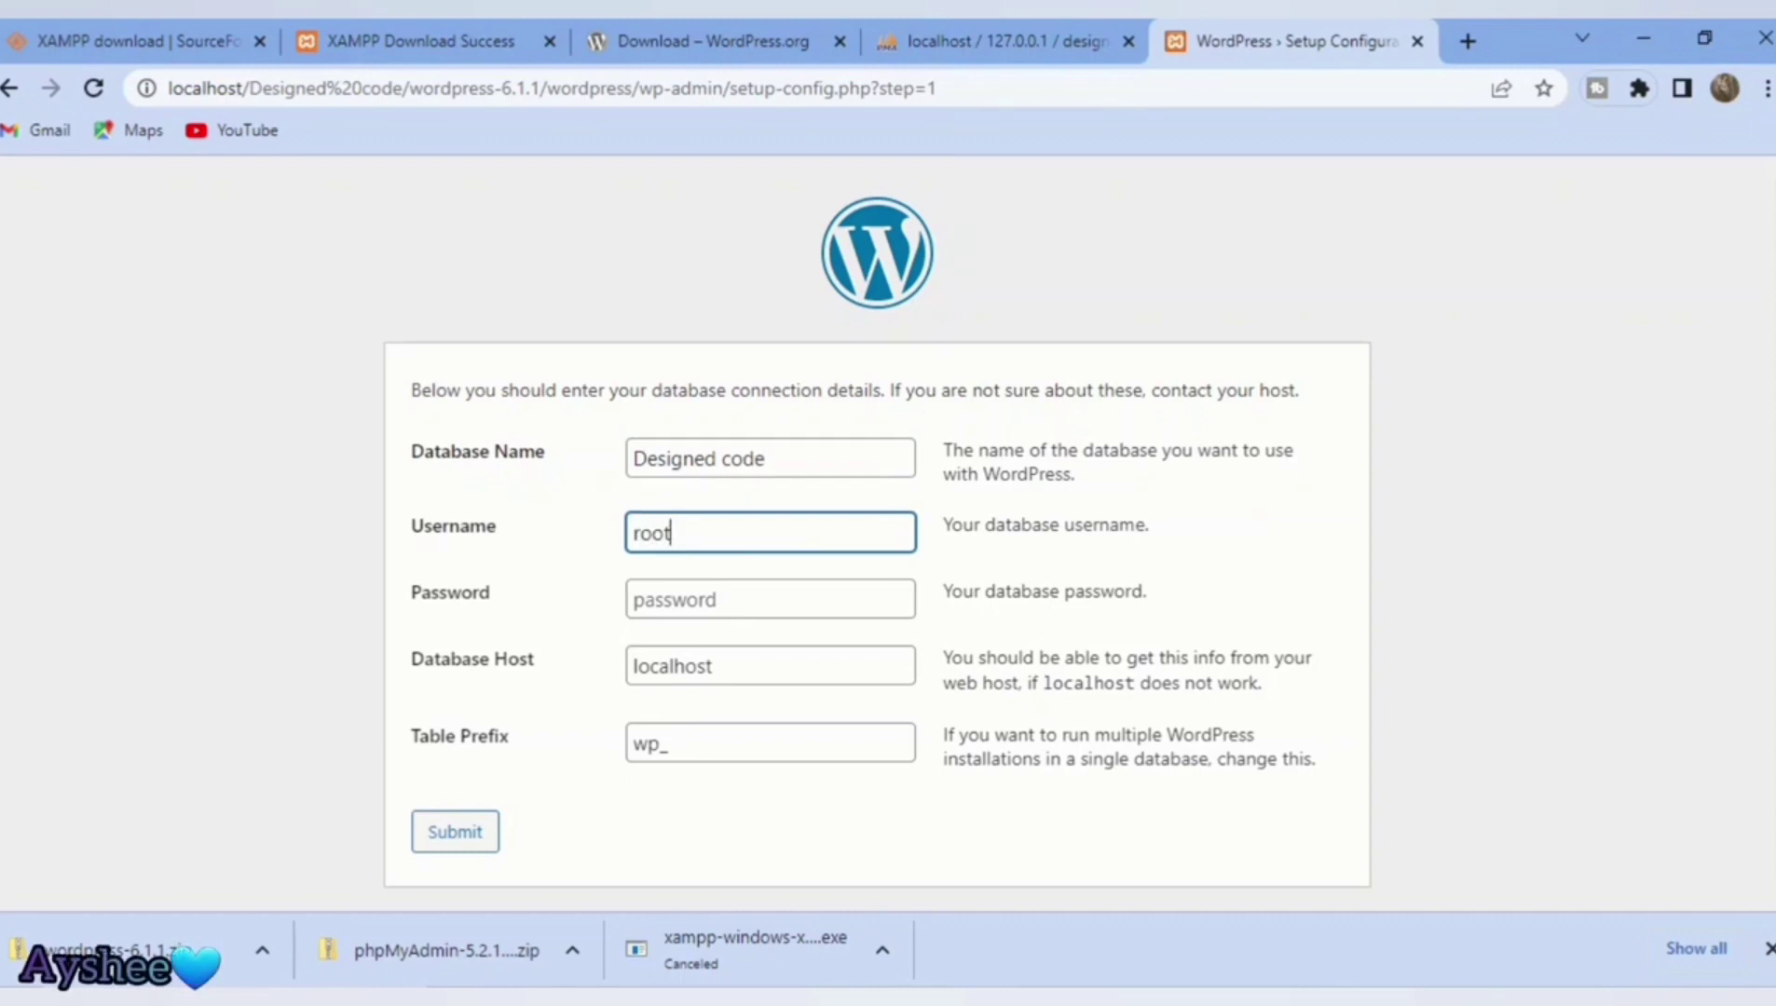
pyautogui.click(635, 599)
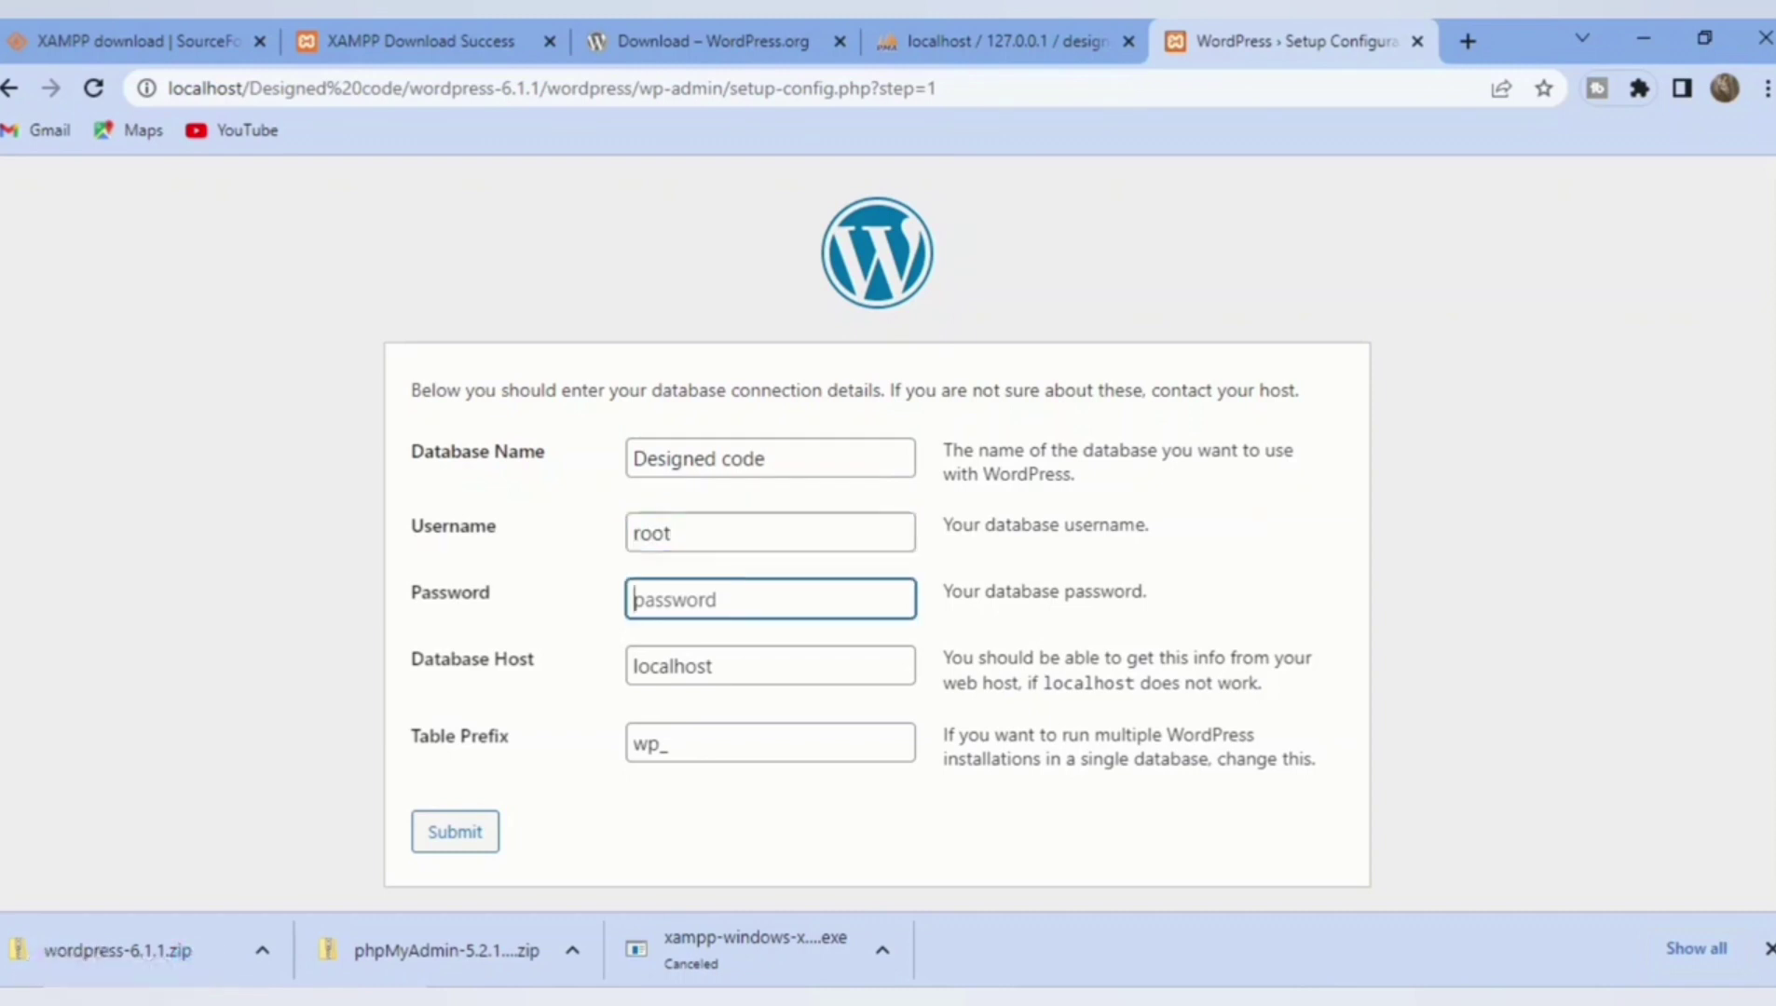
pyautogui.click(675, 666)
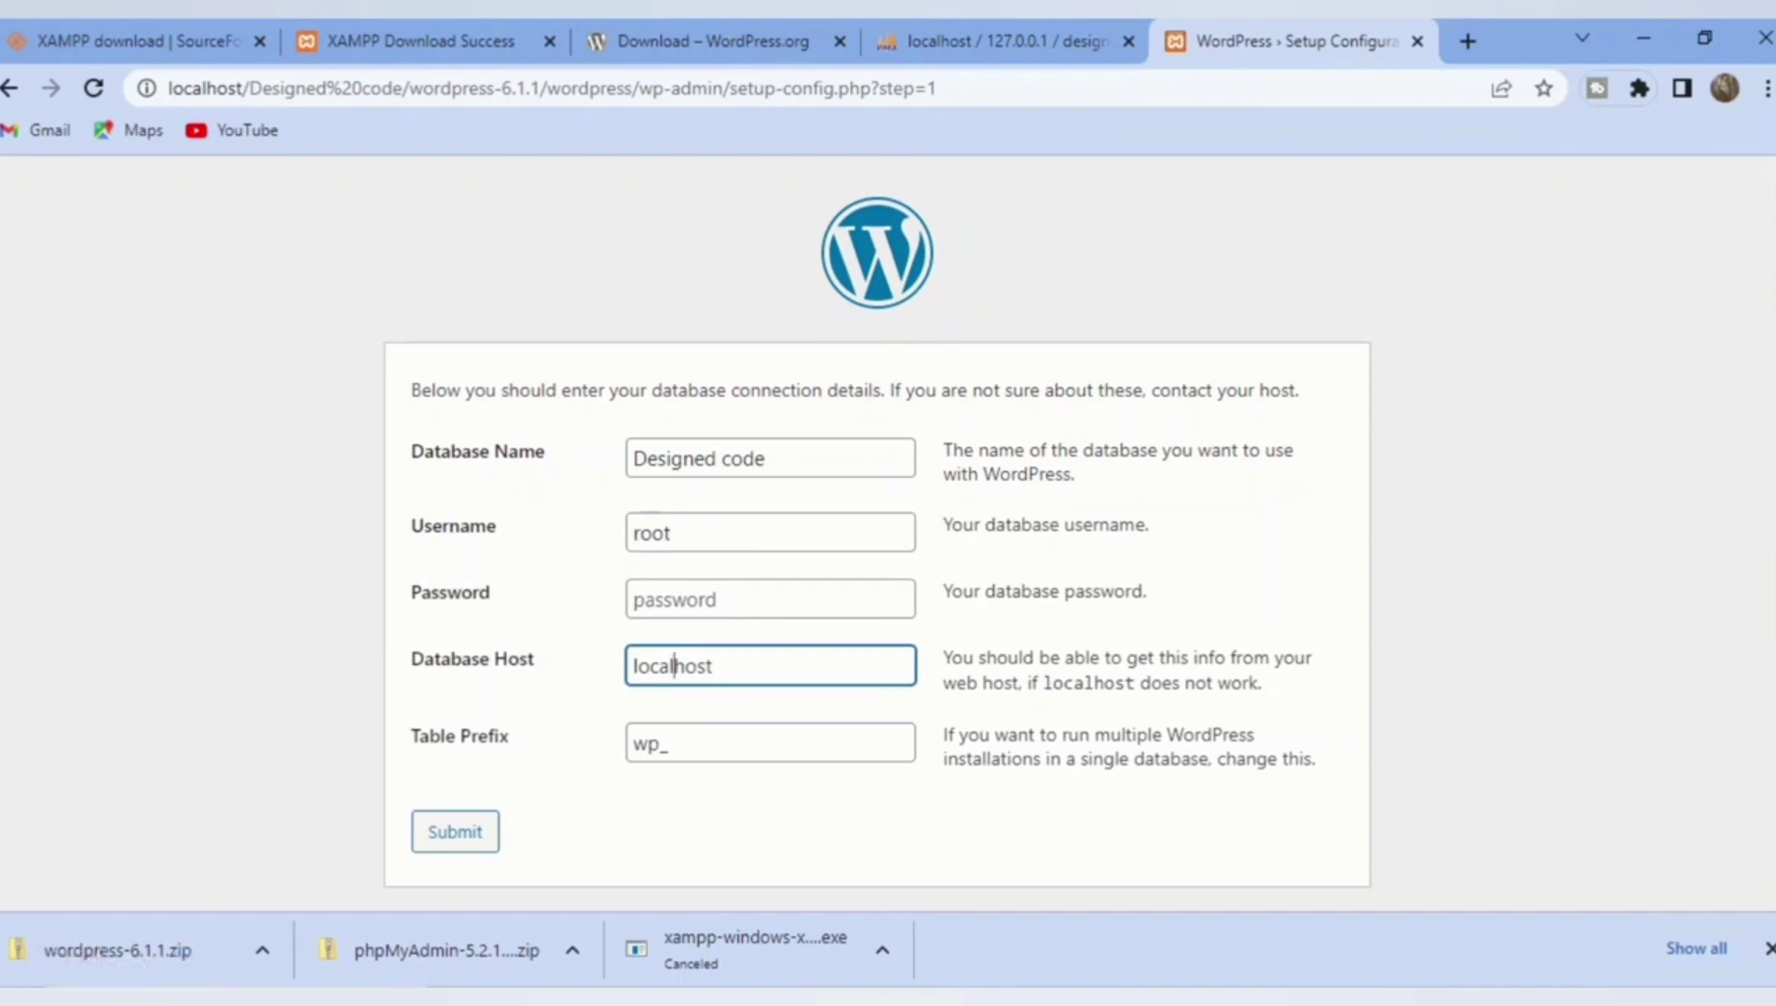
pyautogui.click(455, 831)
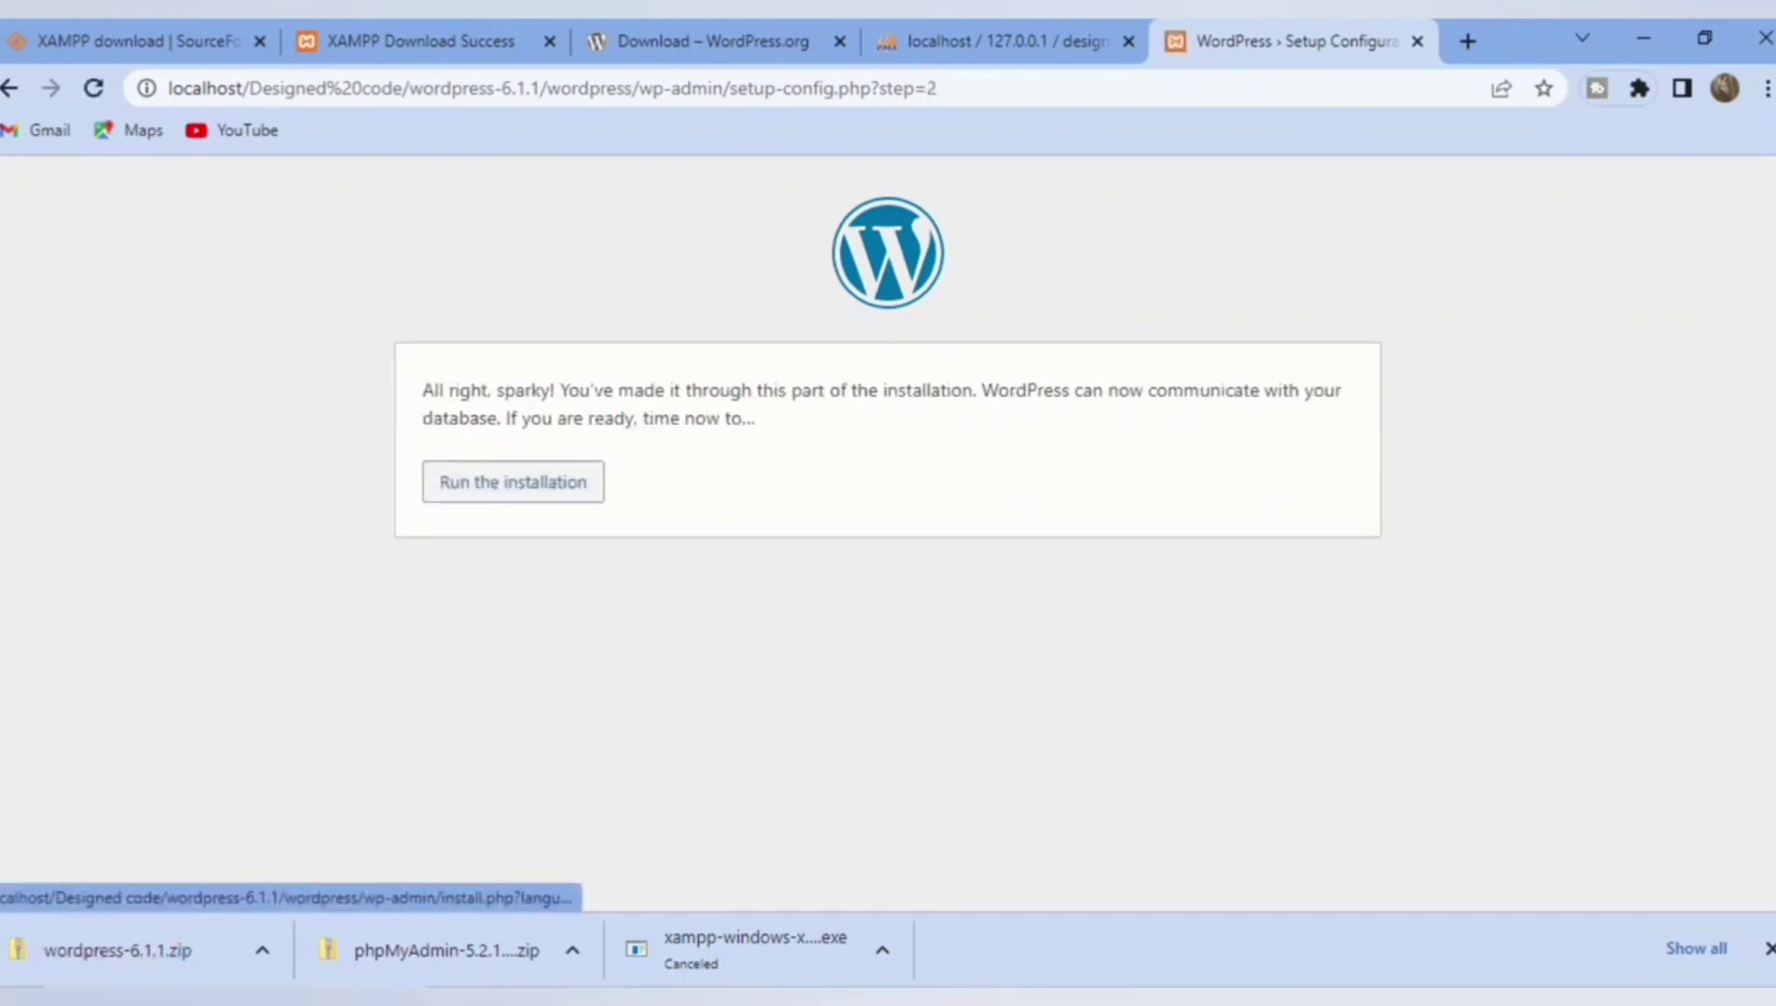
pyautogui.click(514, 482)
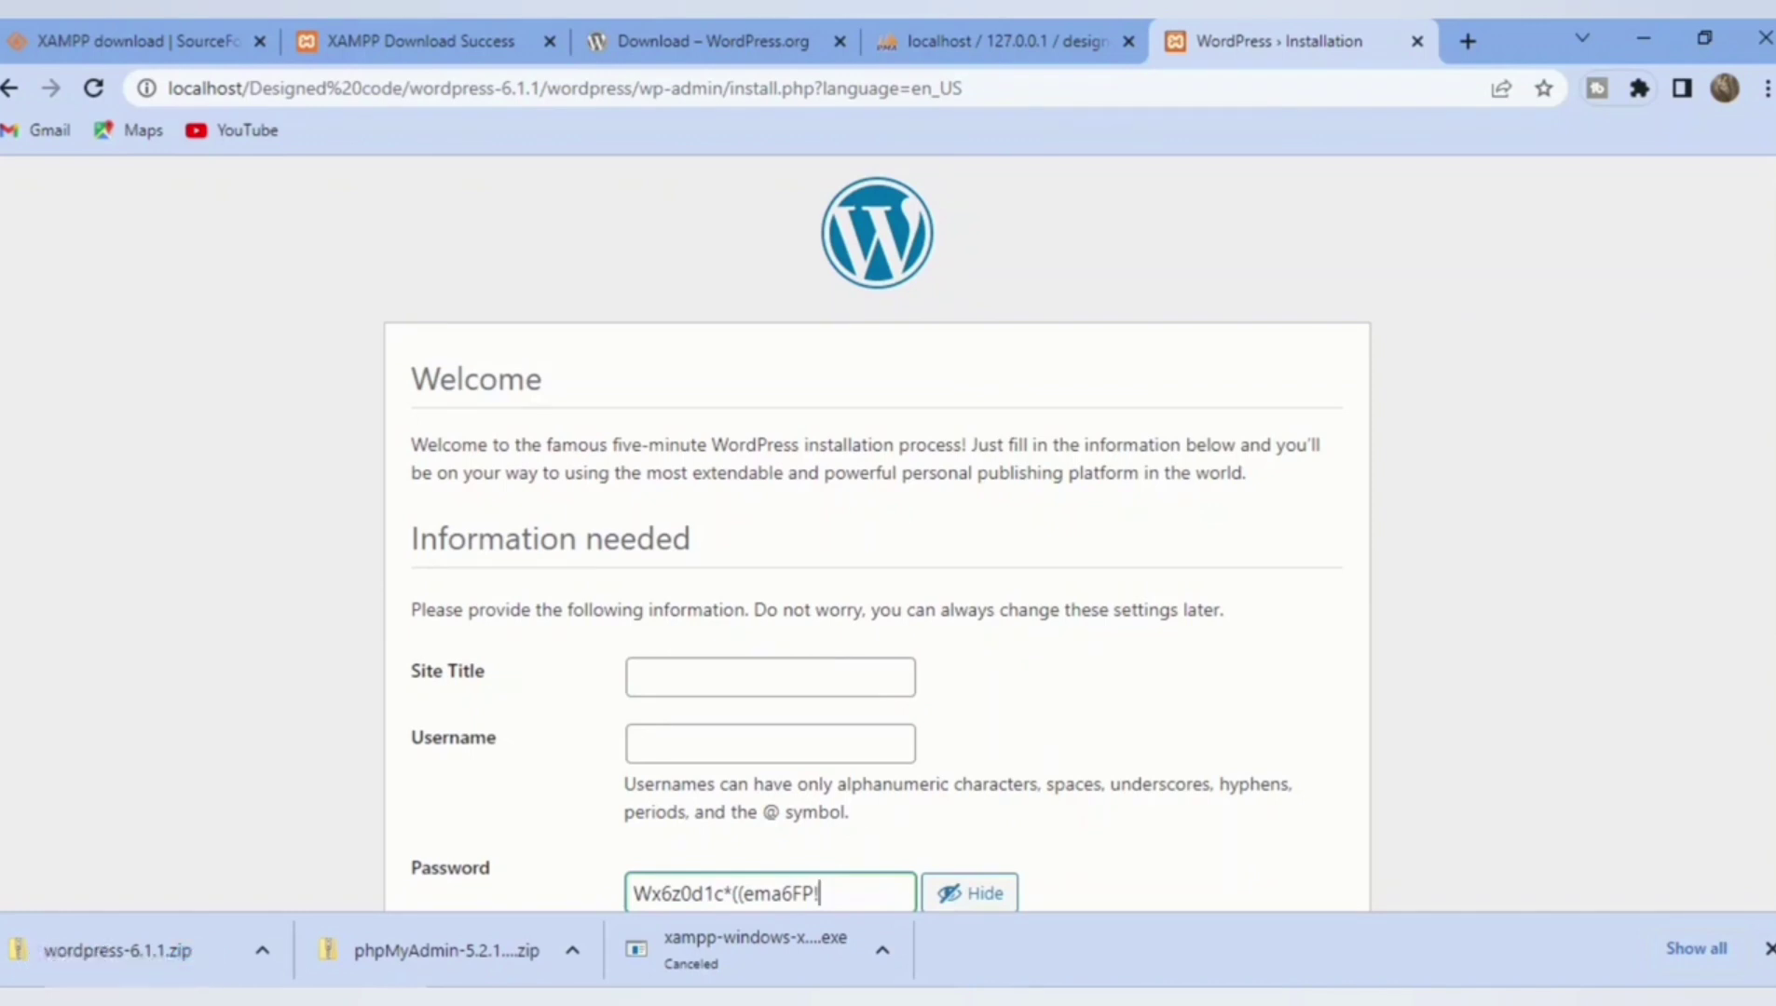
# Step: Enter site title 'Designed code' and username 'admin', and hide the suggested password
pyautogui.click(770, 678)
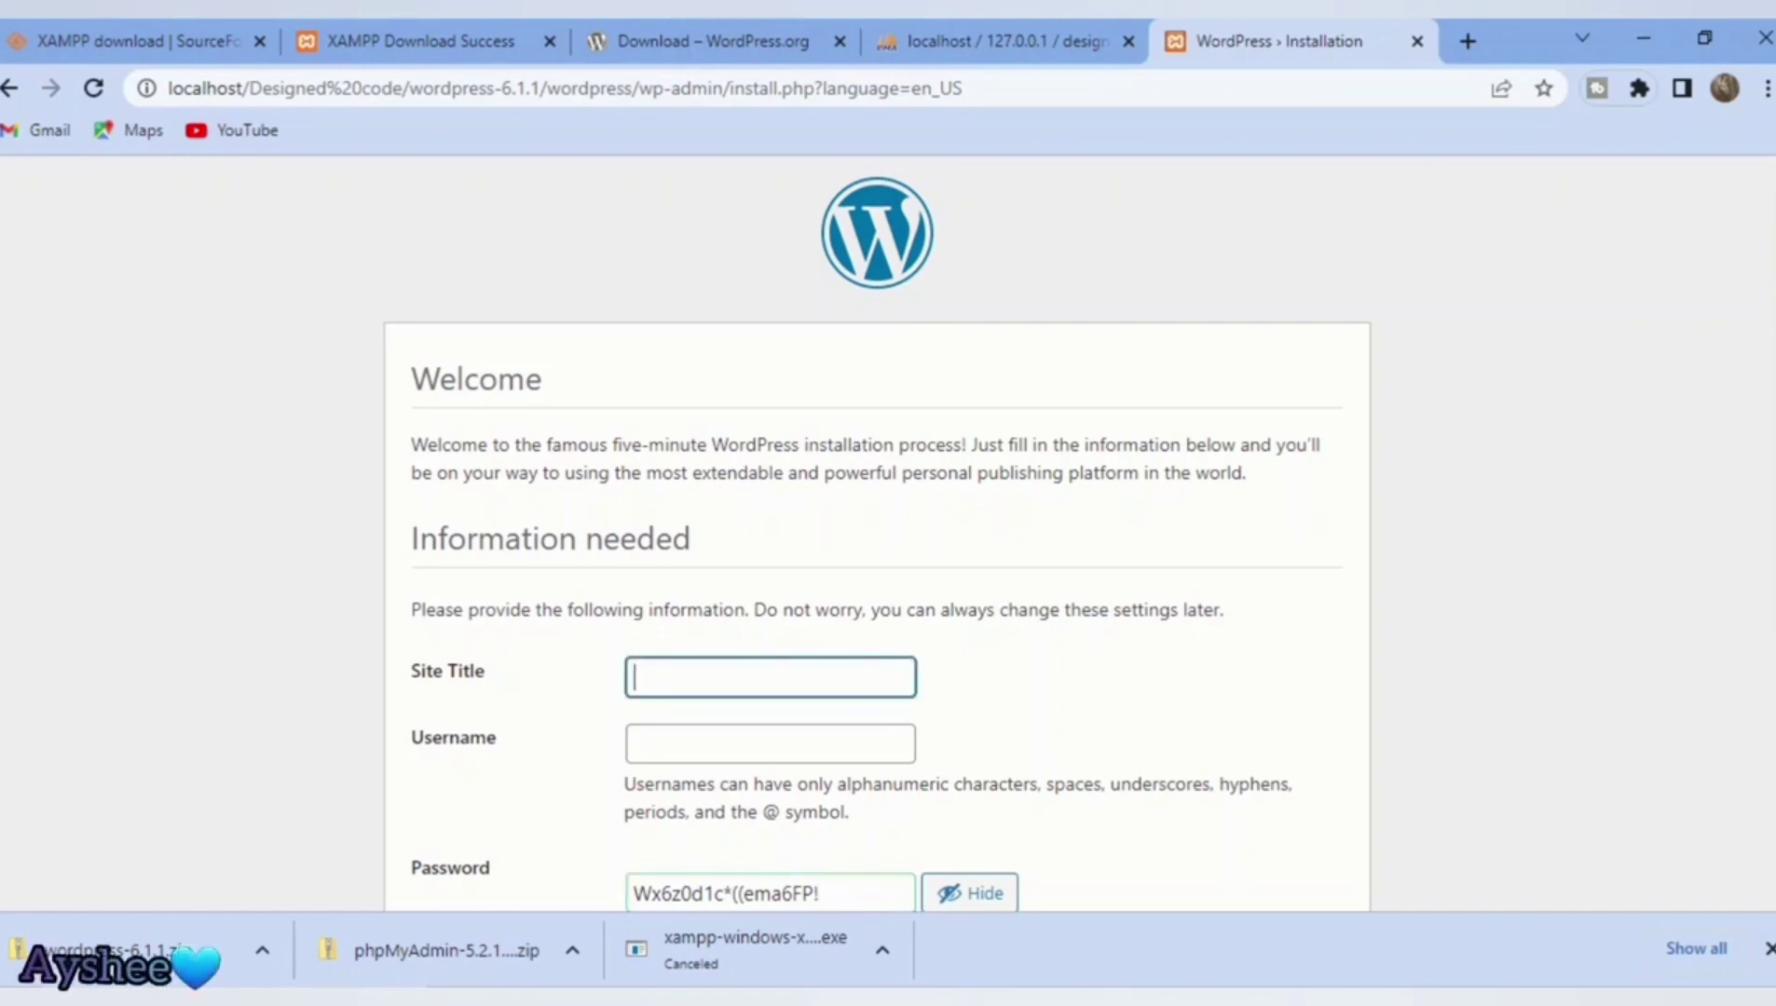
pyautogui.write('Desi')
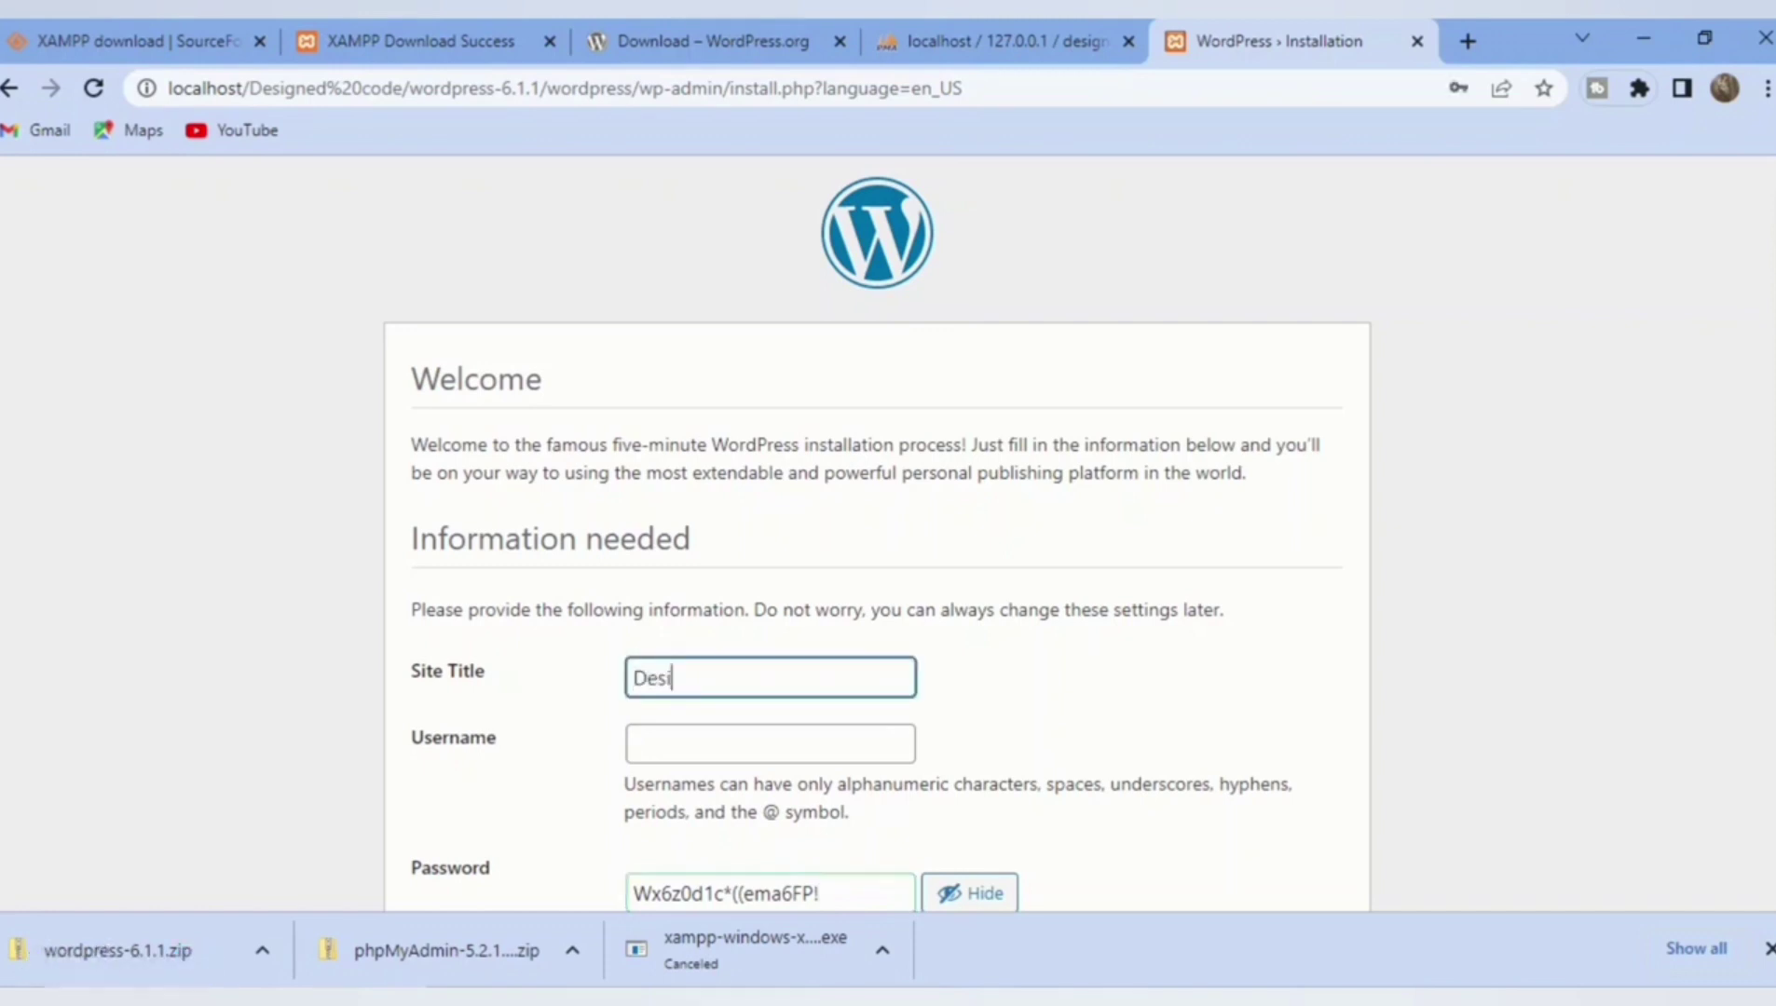
pyautogui.write('gned')
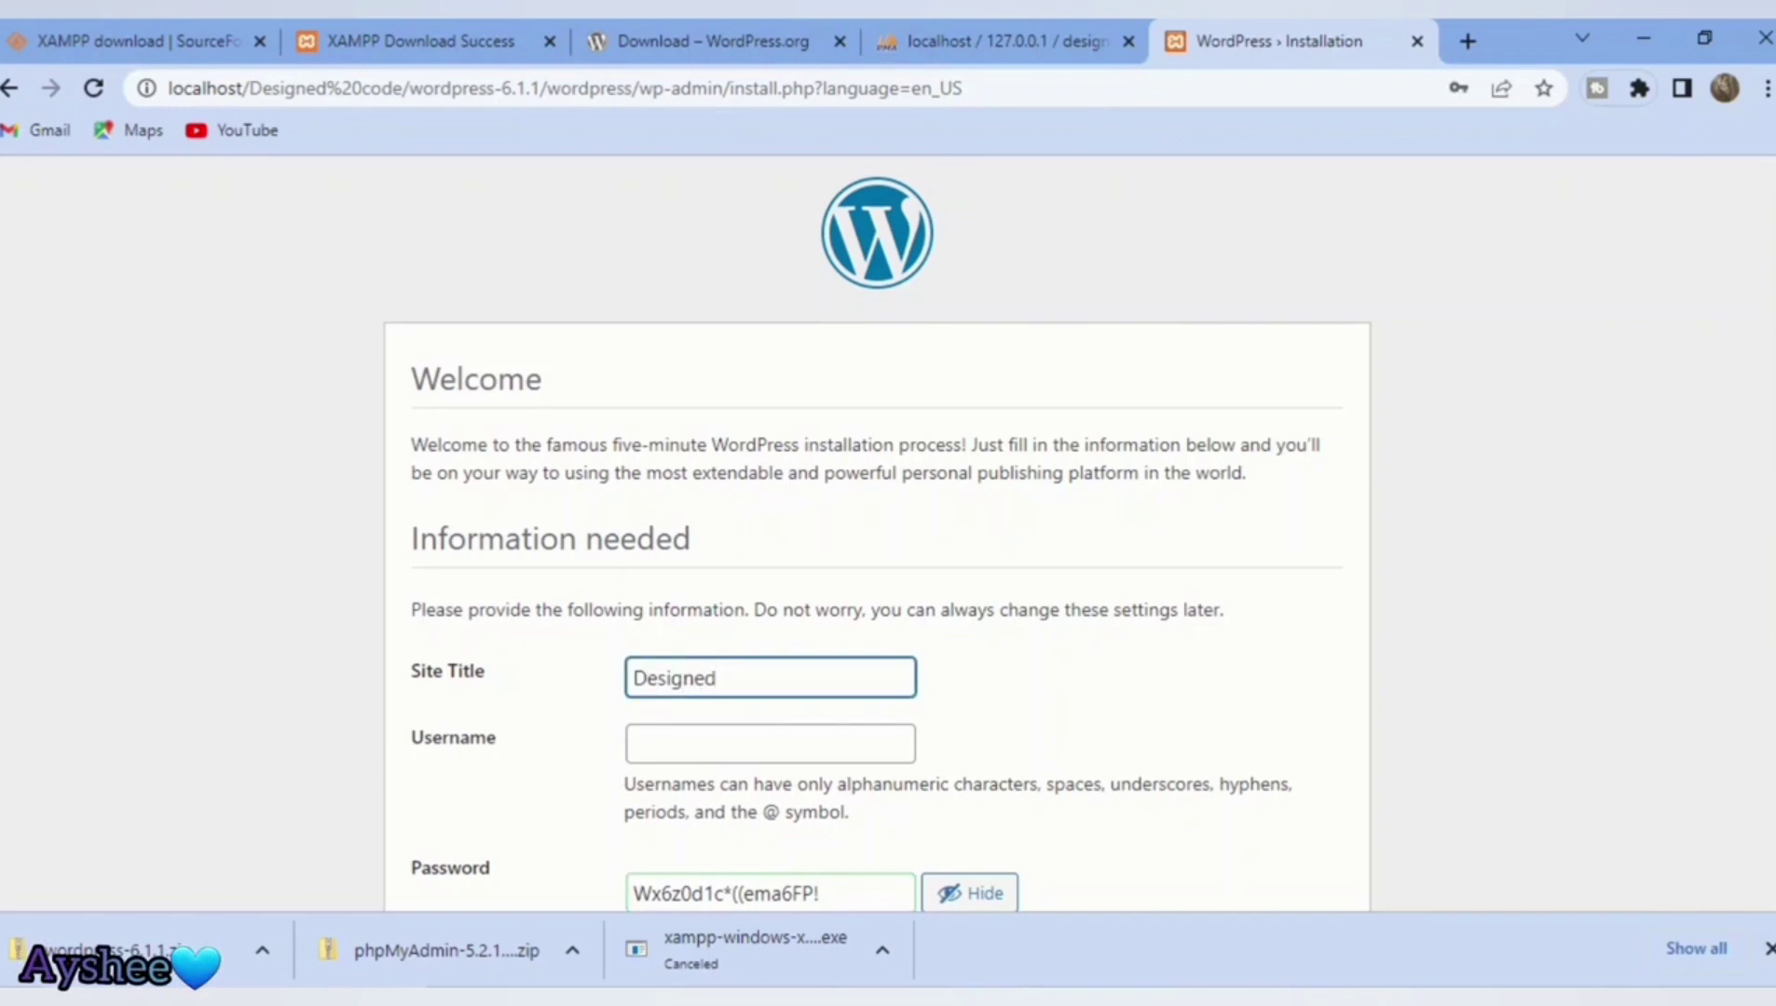
pyautogui.write(' c')
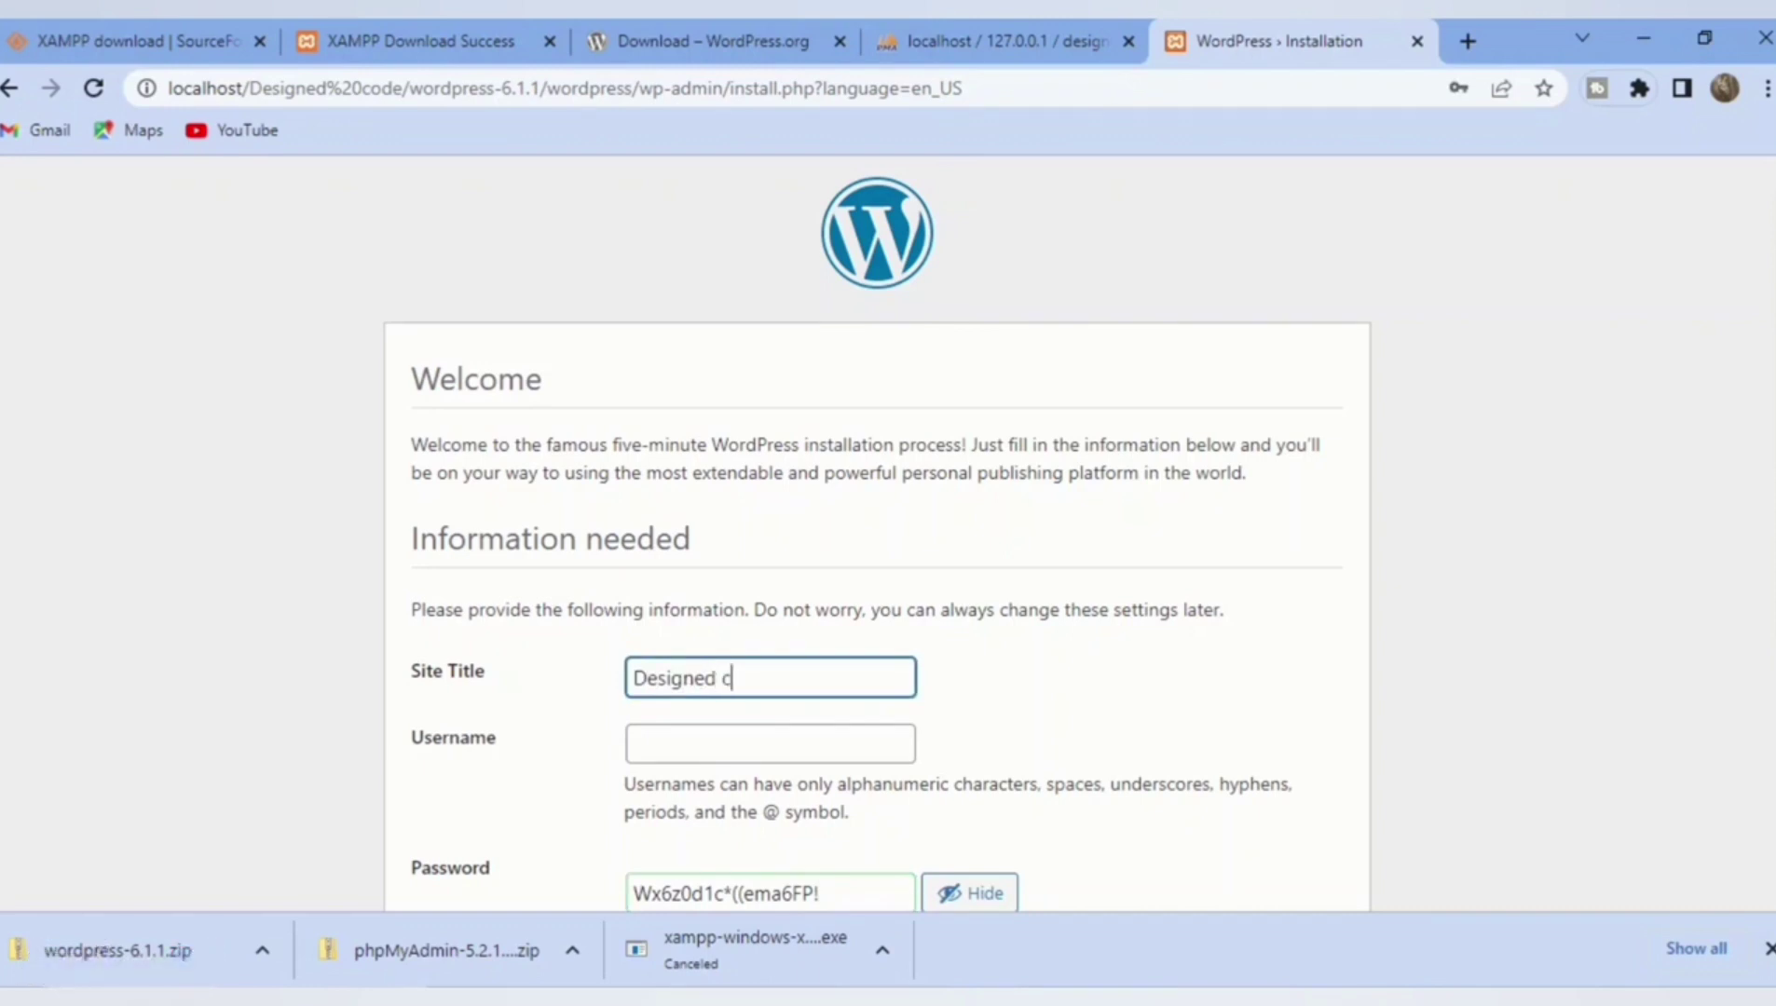
pyautogui.write('ode')
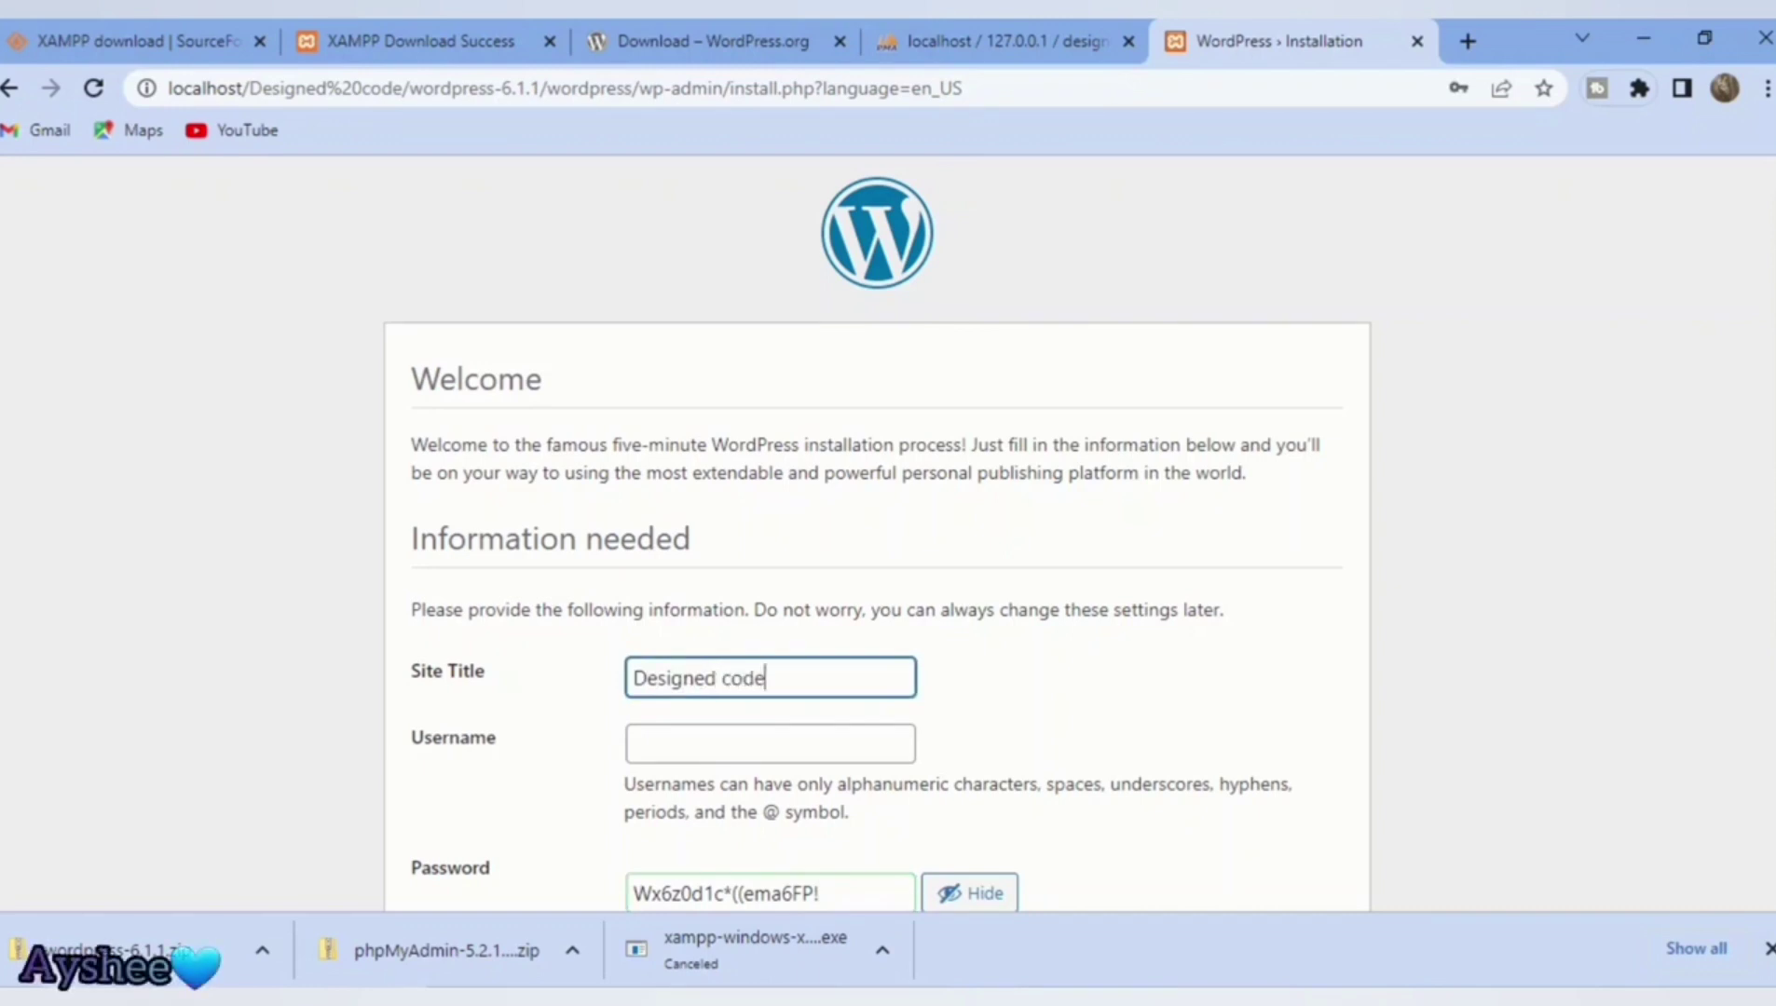
pyautogui.click(769, 743)
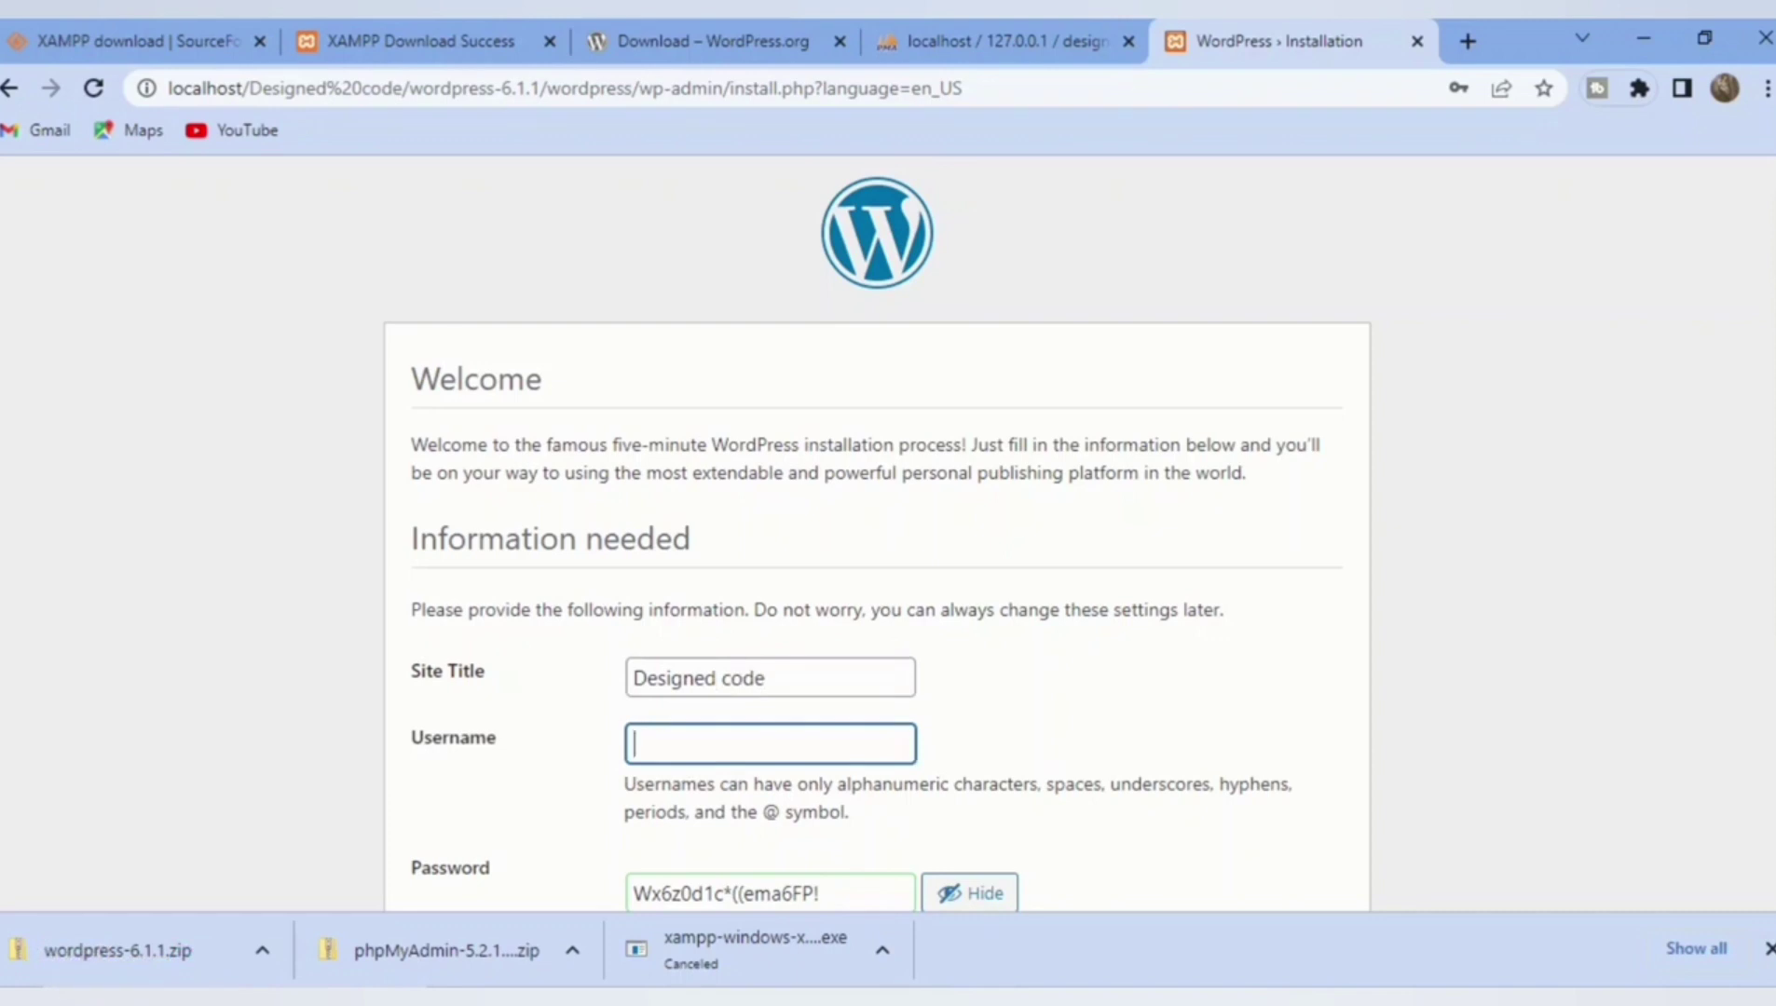
pyautogui.write('admin')
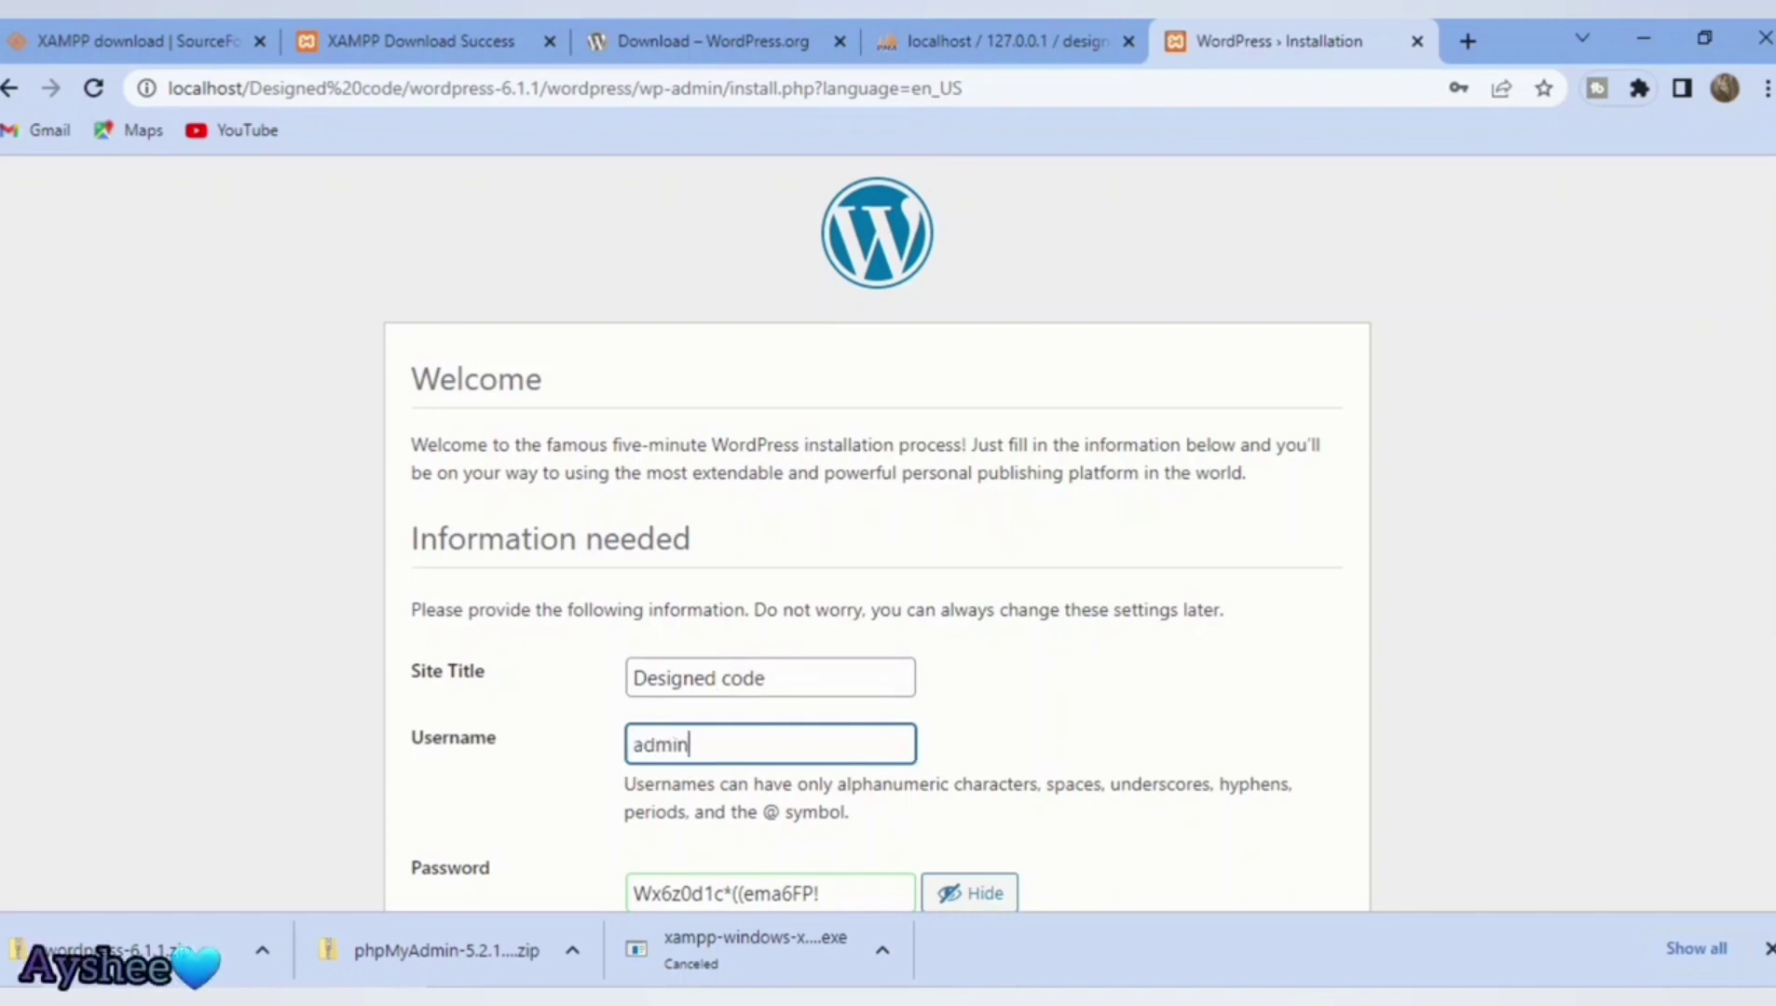
pyautogui.scroll(-2, 738, 724)
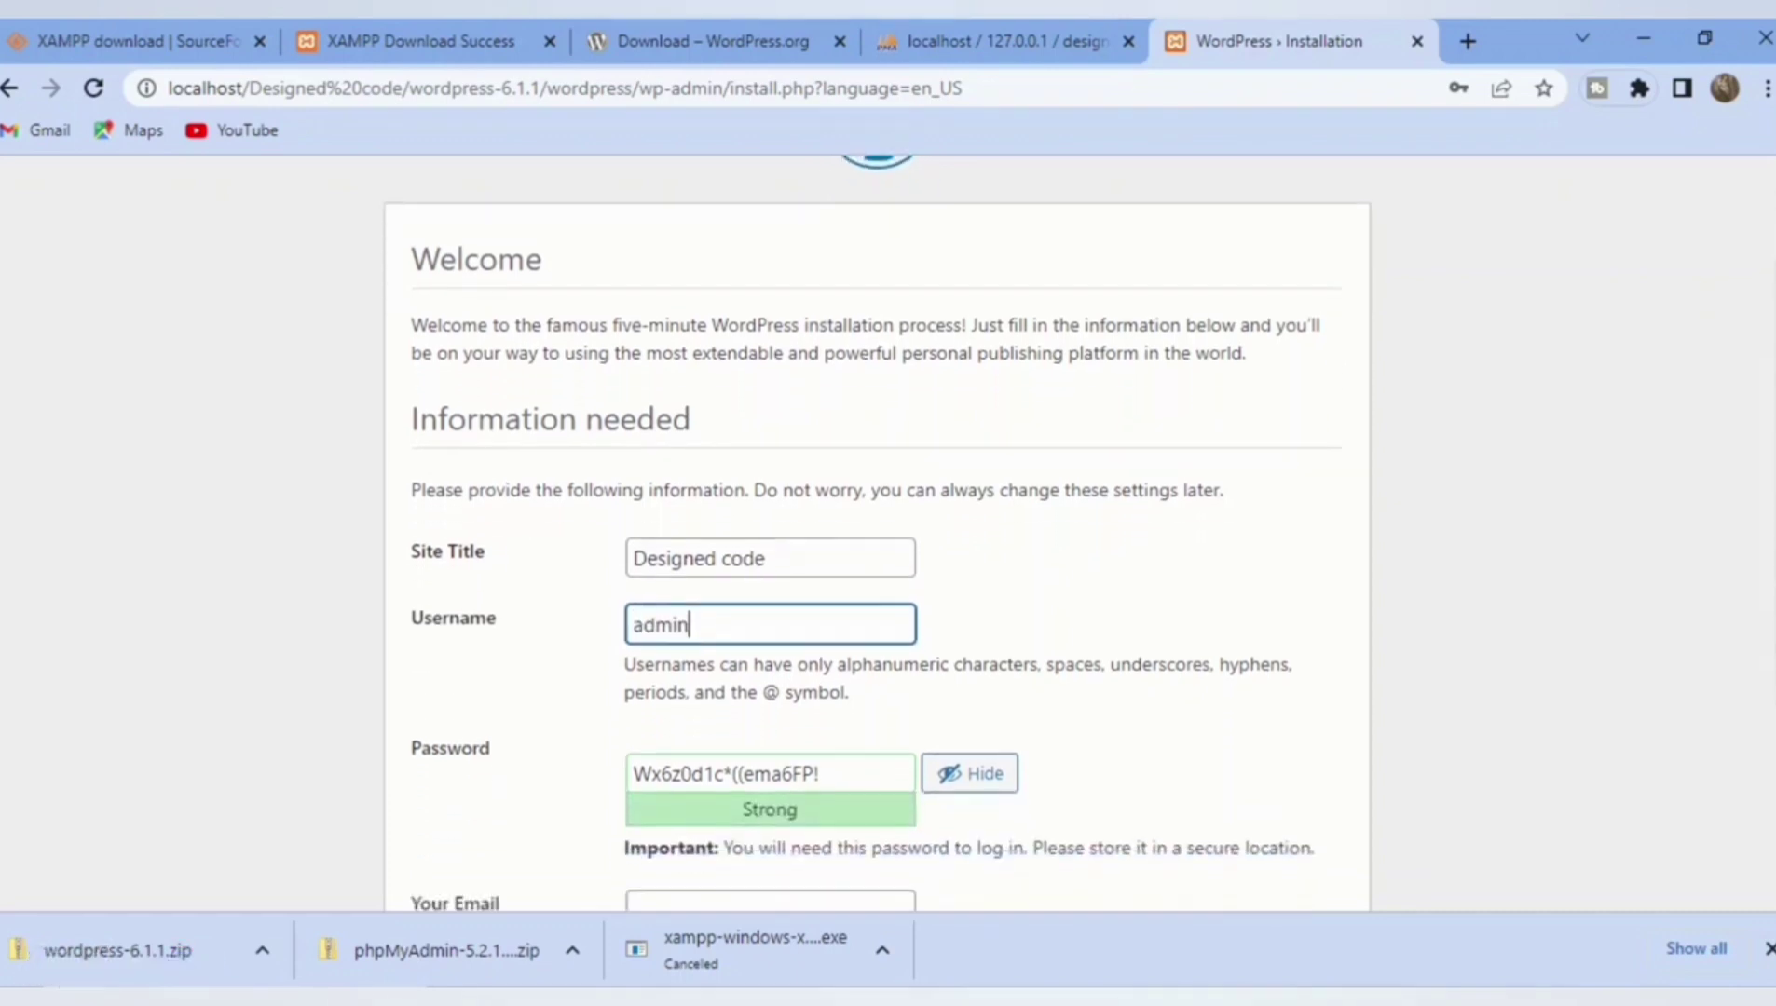
pyautogui.click(738, 724)
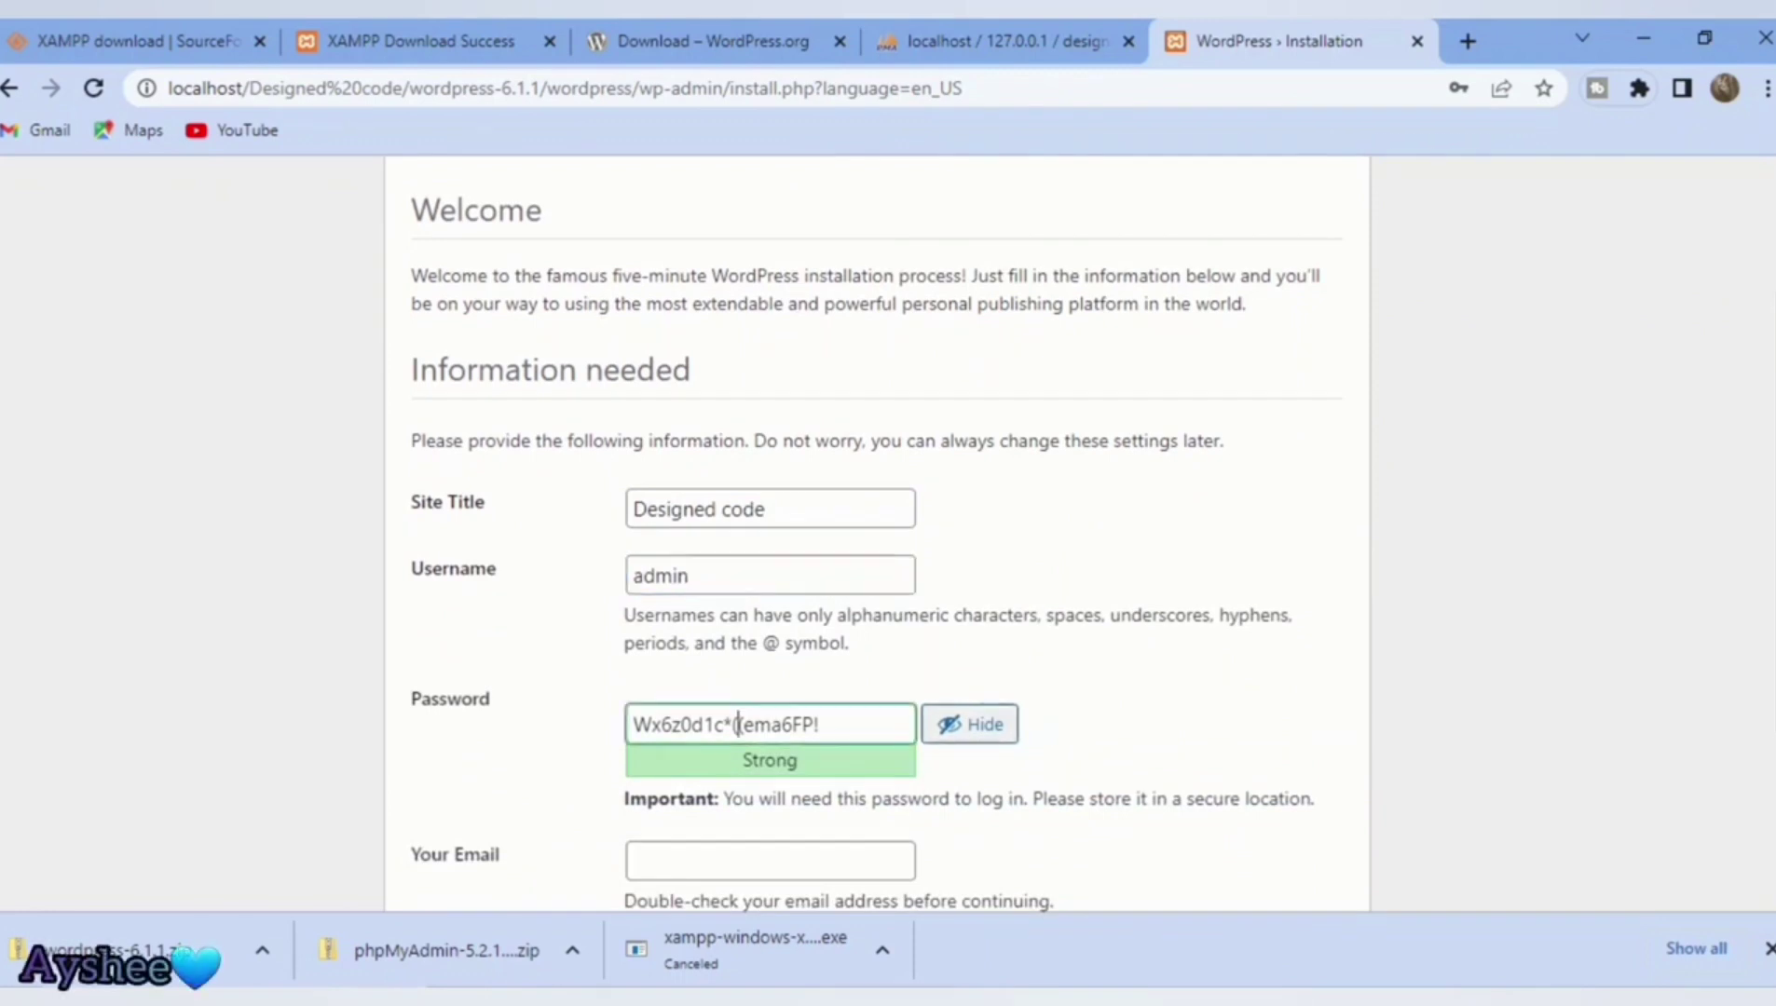
pyautogui.click(969, 724)
pyautogui.click(781, 724)
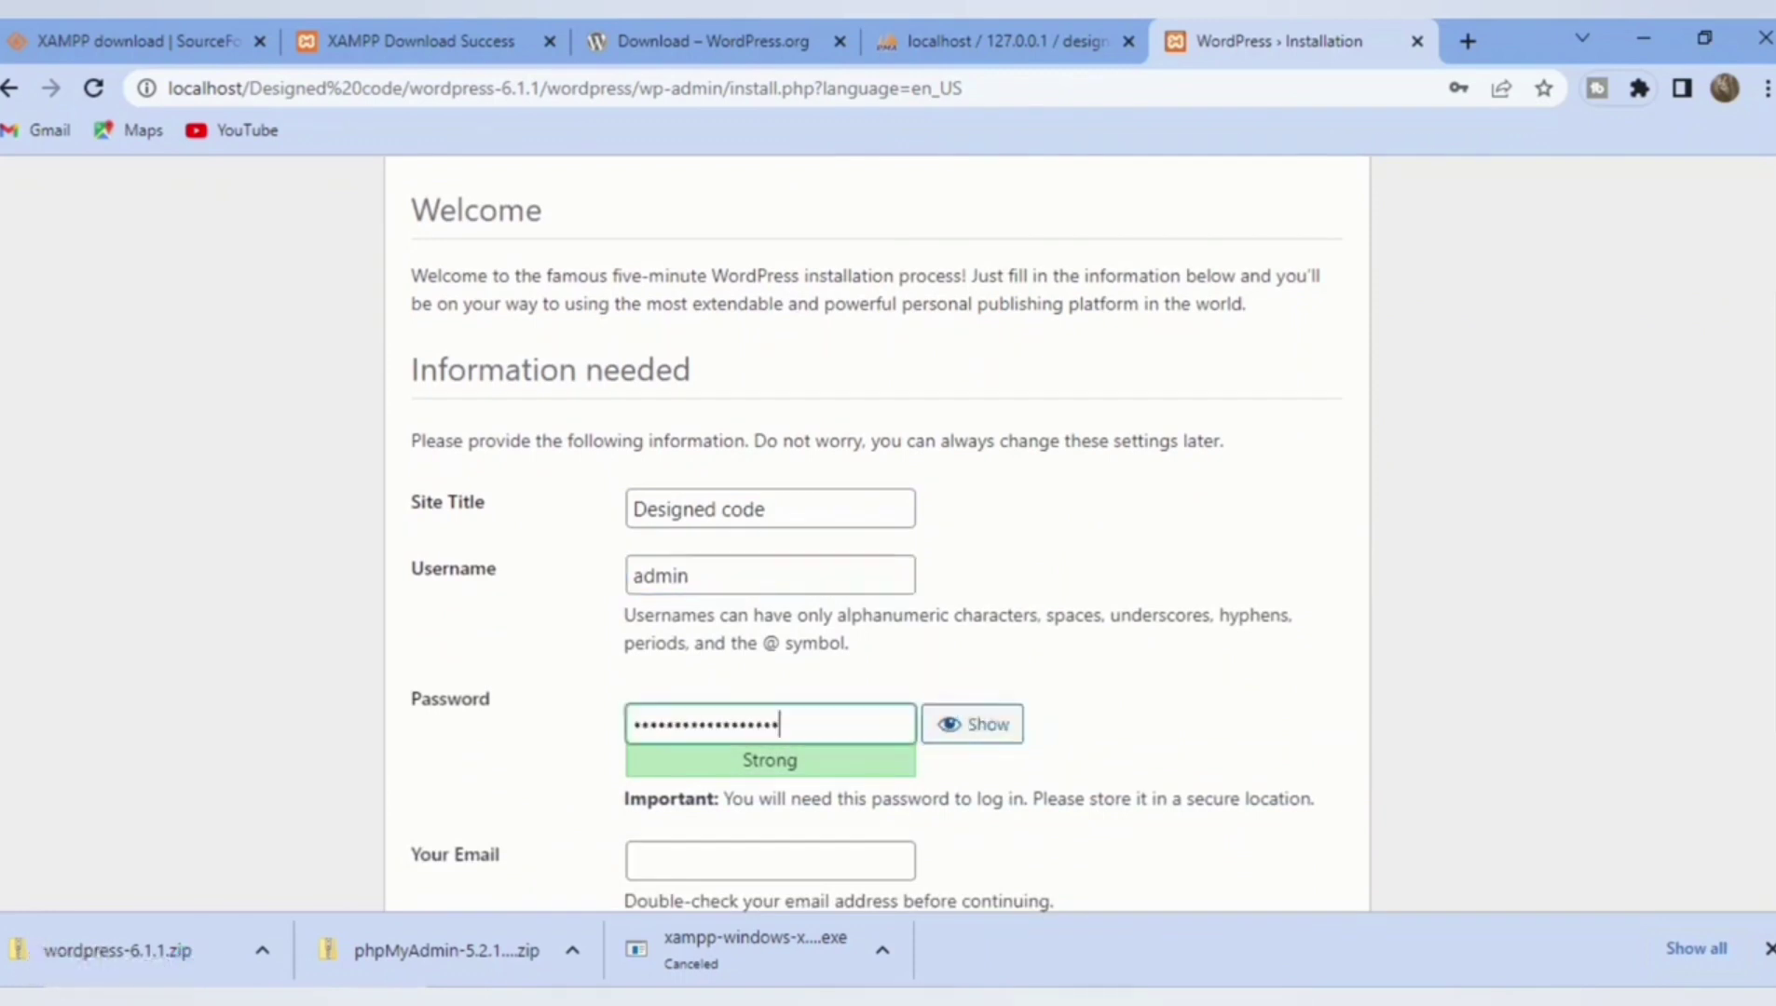
# Step: Set a short weak password, confirm weak-password use, and enter the admin e-mail address
pyautogui.press('BackSpace')
pyautogui.press('BackSpace')
pyautogui.press('BackSpace')
pyautogui.press('BackSpace')
pyautogui.press('BackSpace')
pyautogui.press('BackSpace')
pyautogui.press('BackSpace')
pyautogui.press('BackSpace')
pyautogui.press('BackSpace')
pyautogui.press('BackSpace')
pyautogui.press('BackSpace')
pyautogui.press('BackSpace')
pyautogui.press('BackSpace')
pyautogui.press('BackSpace')
pyautogui.press('BackSpace')
pyautogui.press('BackSpace')
pyautogui.press('BackSpace')
pyautogui.press('BackSpace')
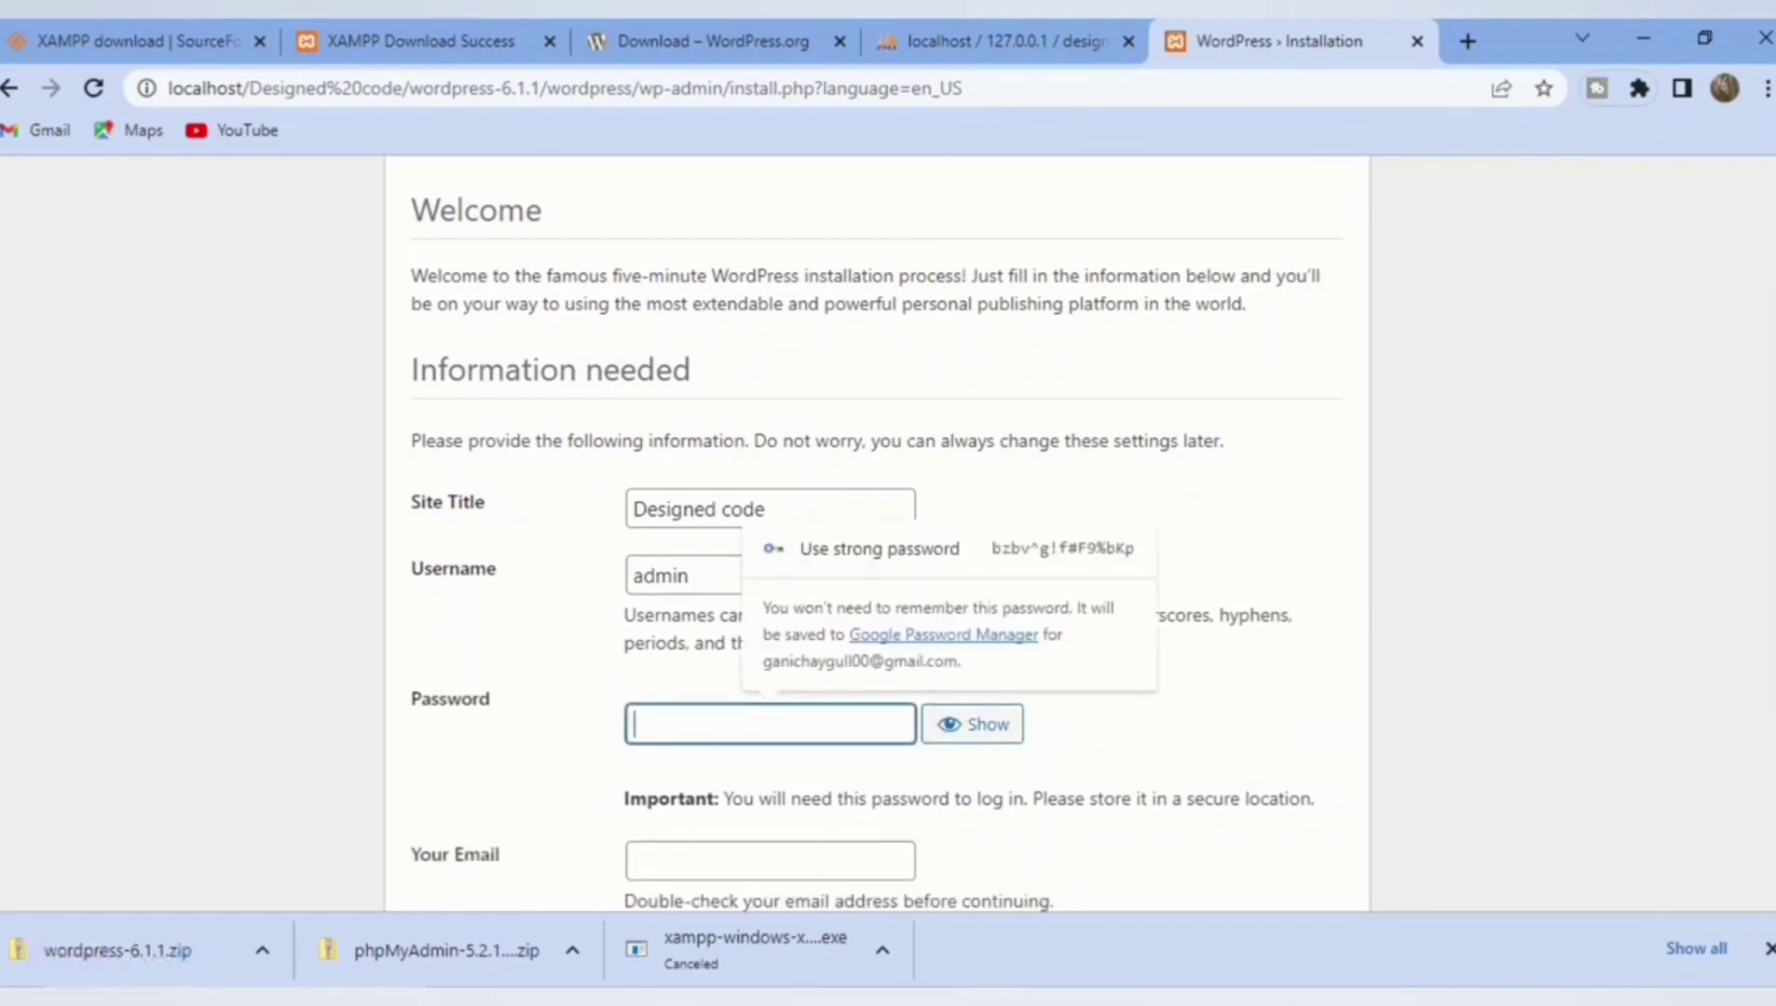
pyautogui.write('admi')
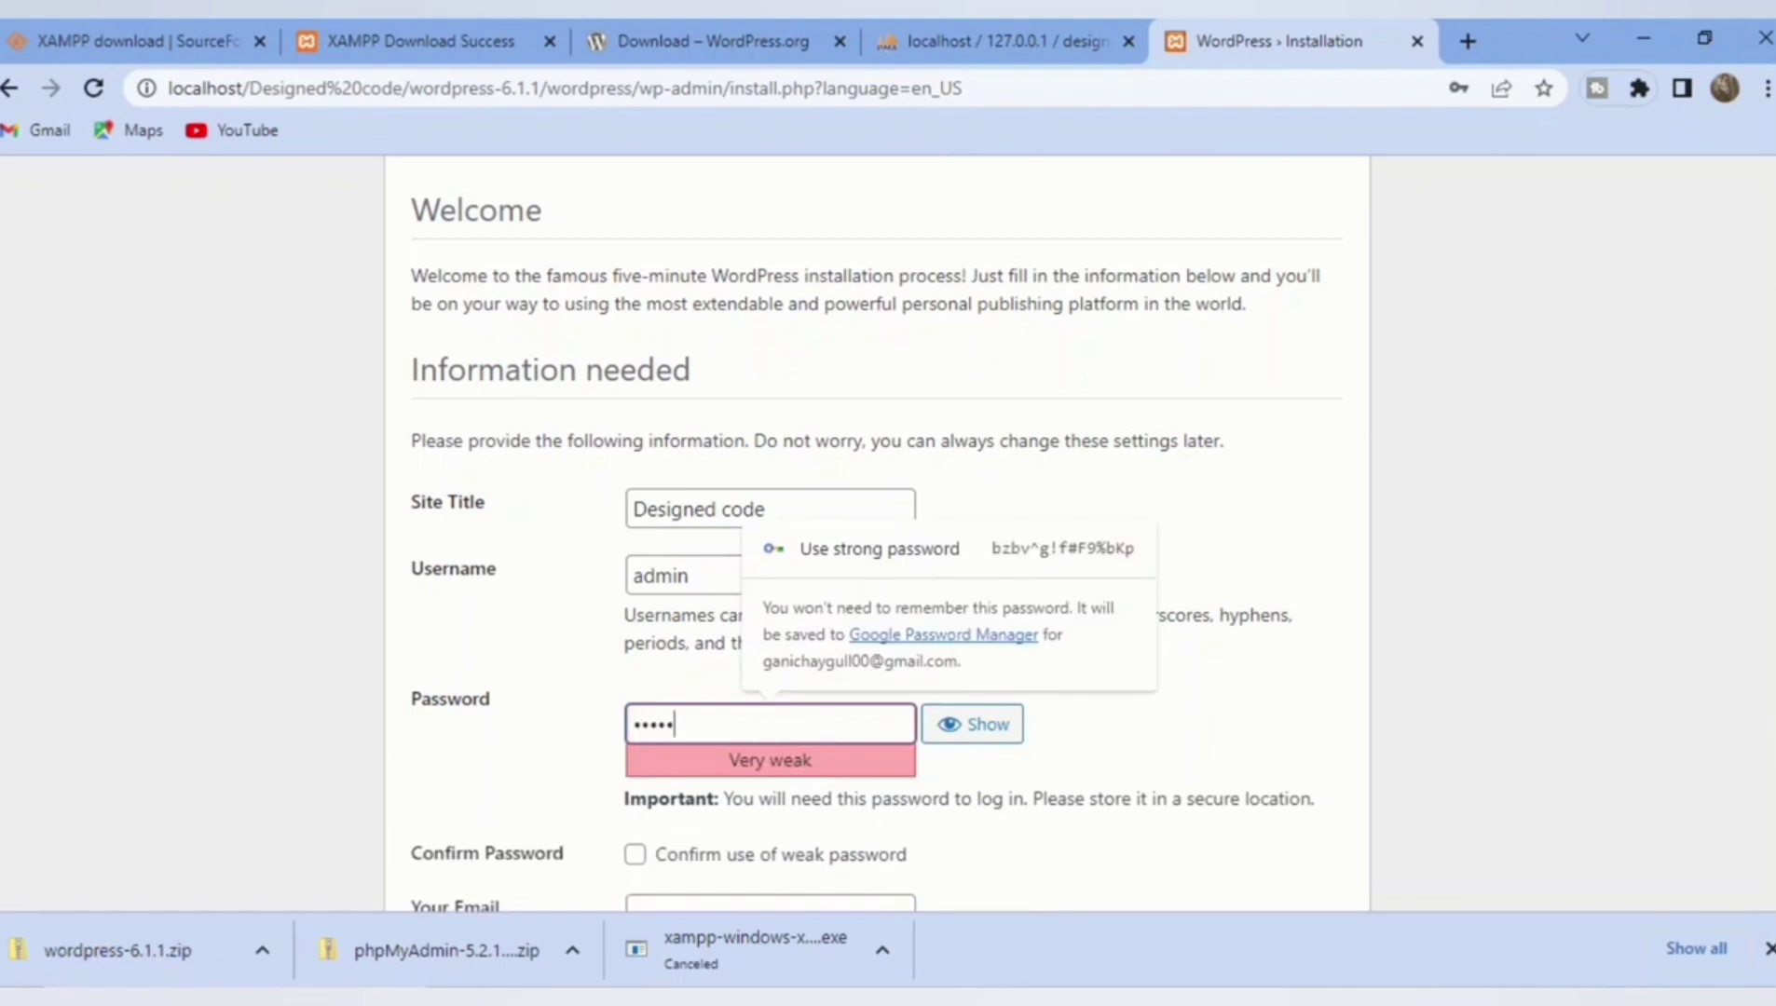
pyautogui.write('n')
pyautogui.click(635, 854)
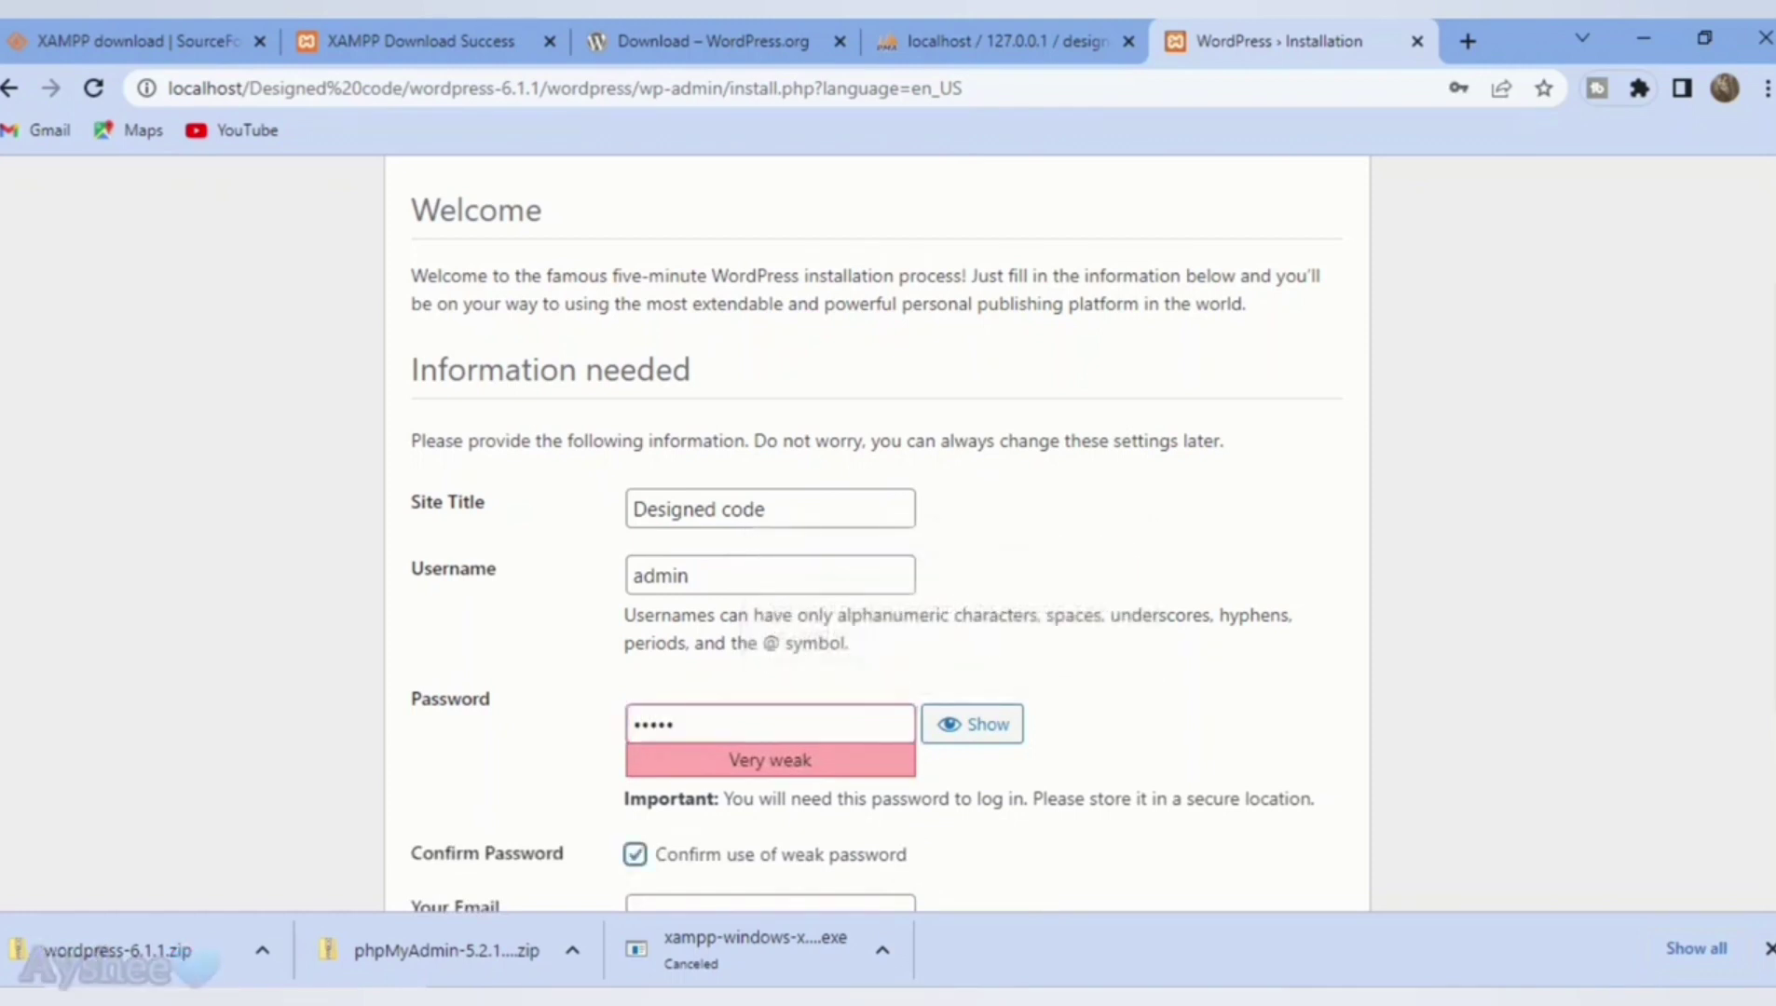
pyautogui.scroll(-2, 875, 531)
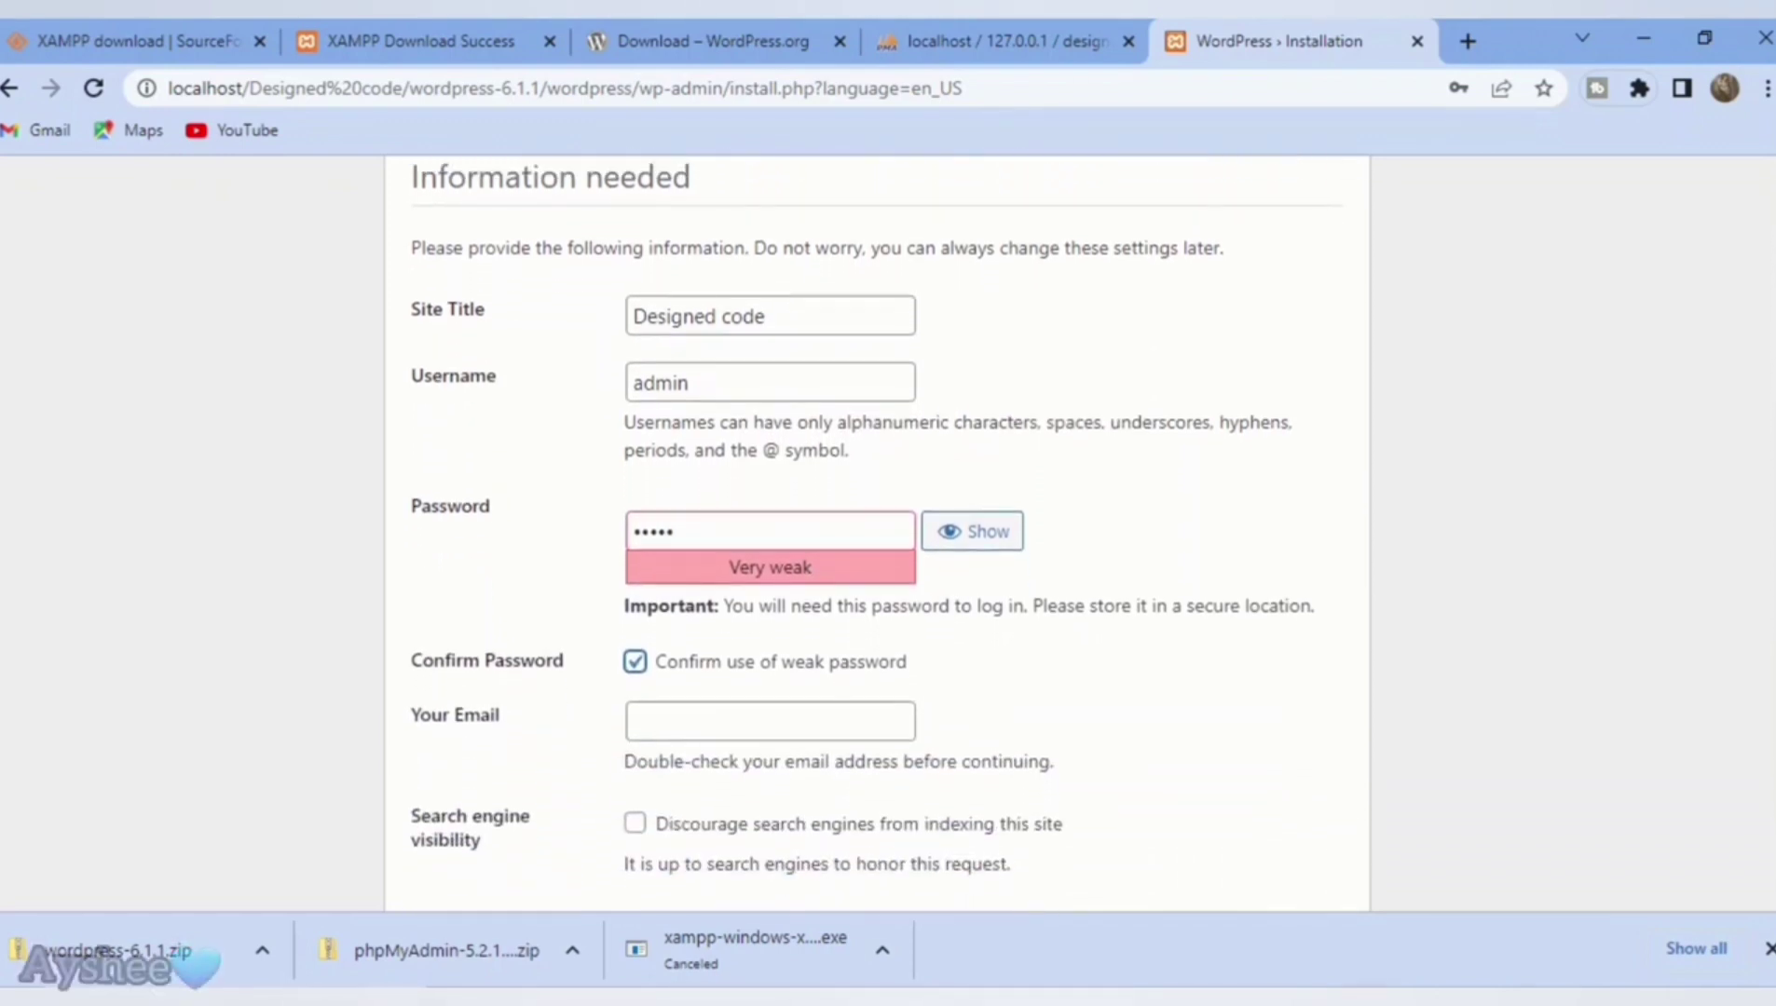
pyautogui.press('Tab')
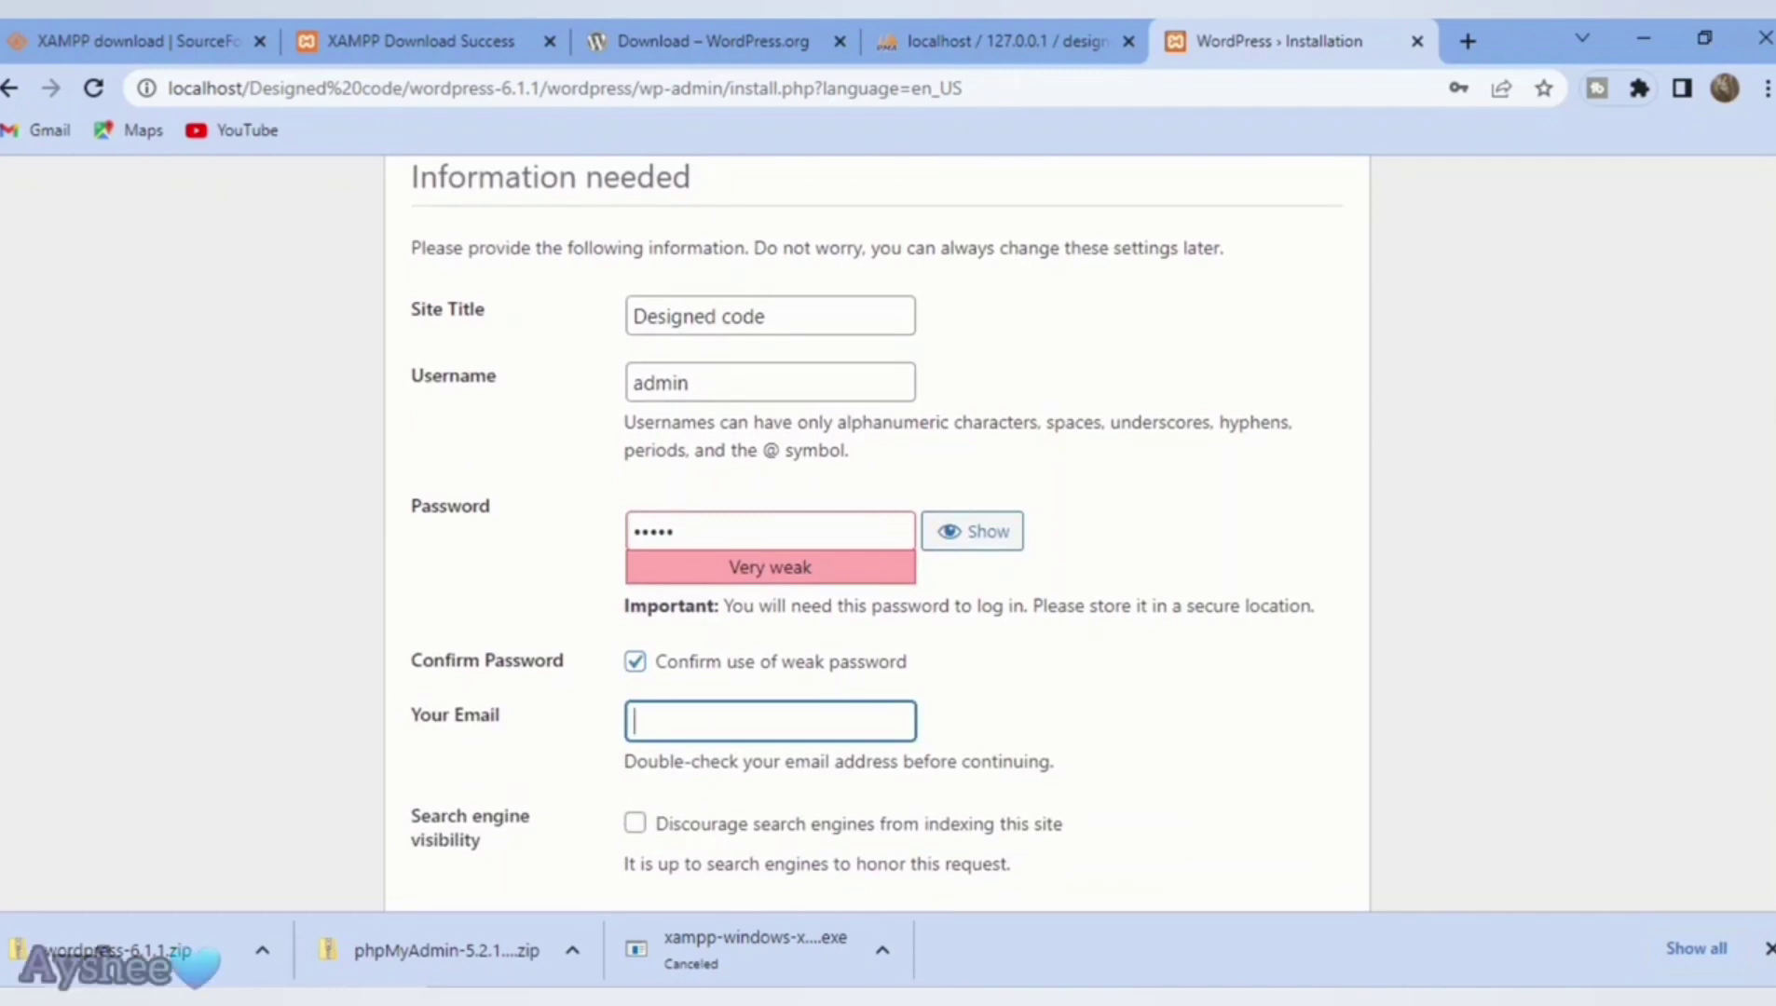
pyautogui.click(1724, 88)
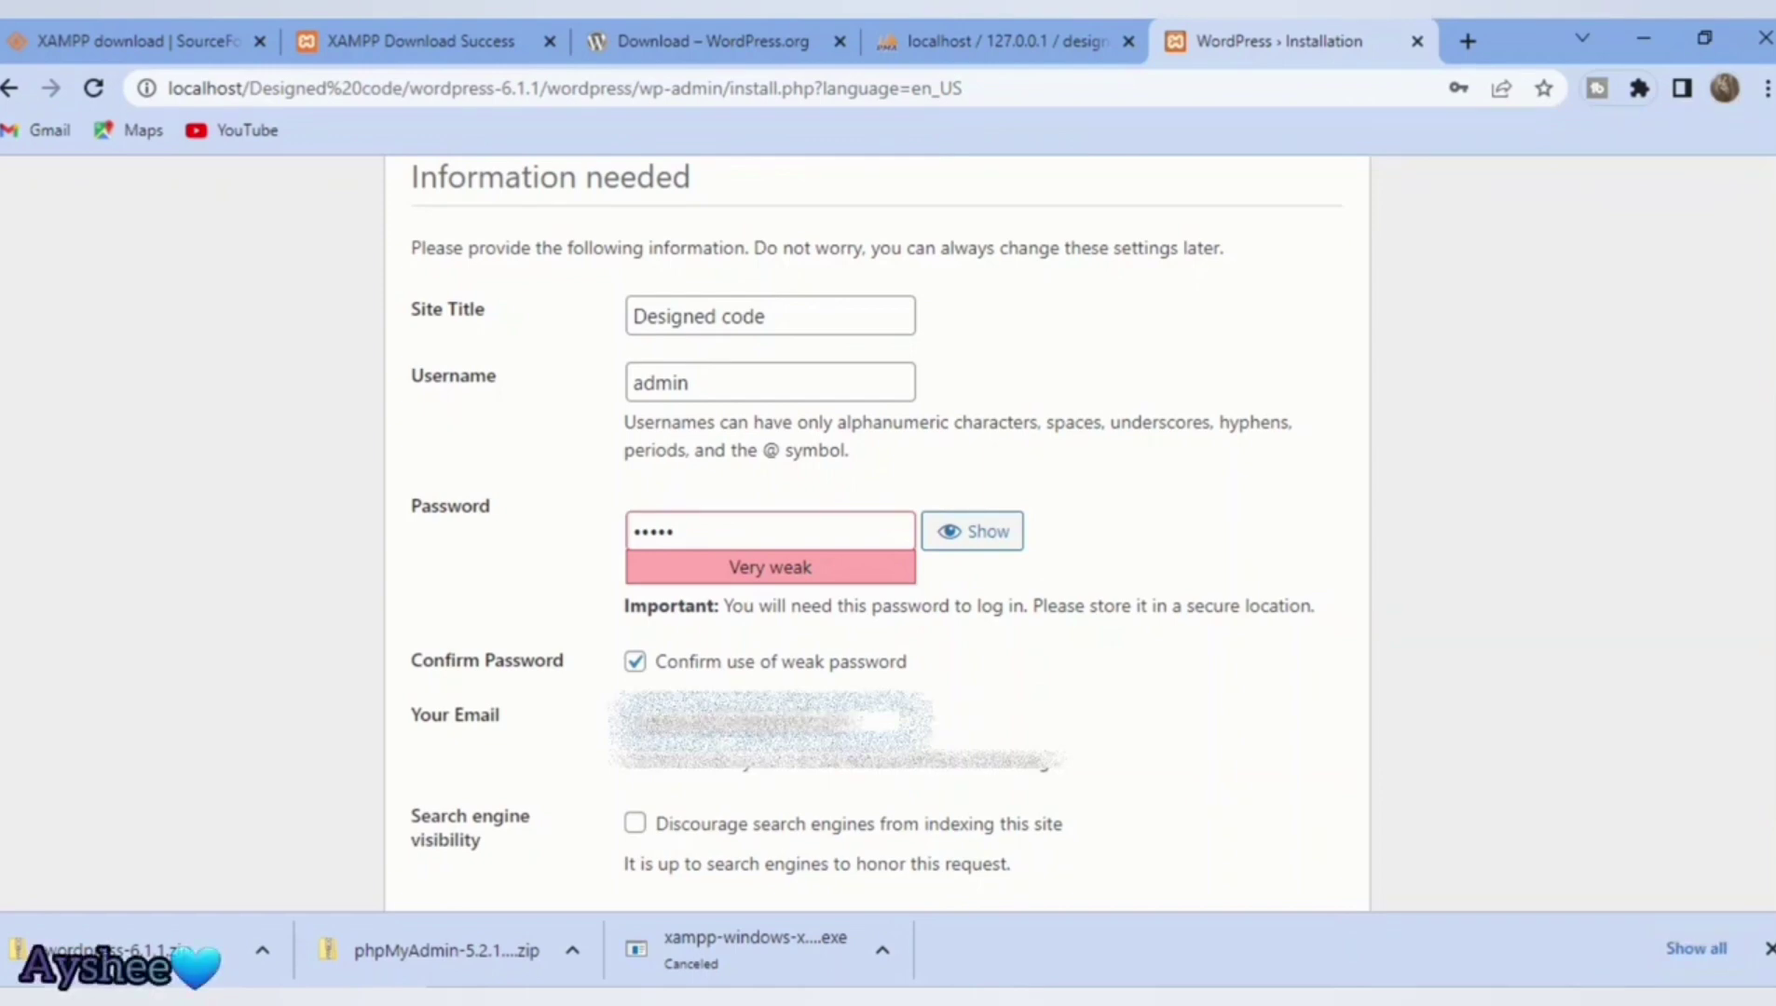
pyautogui.press('Tab')
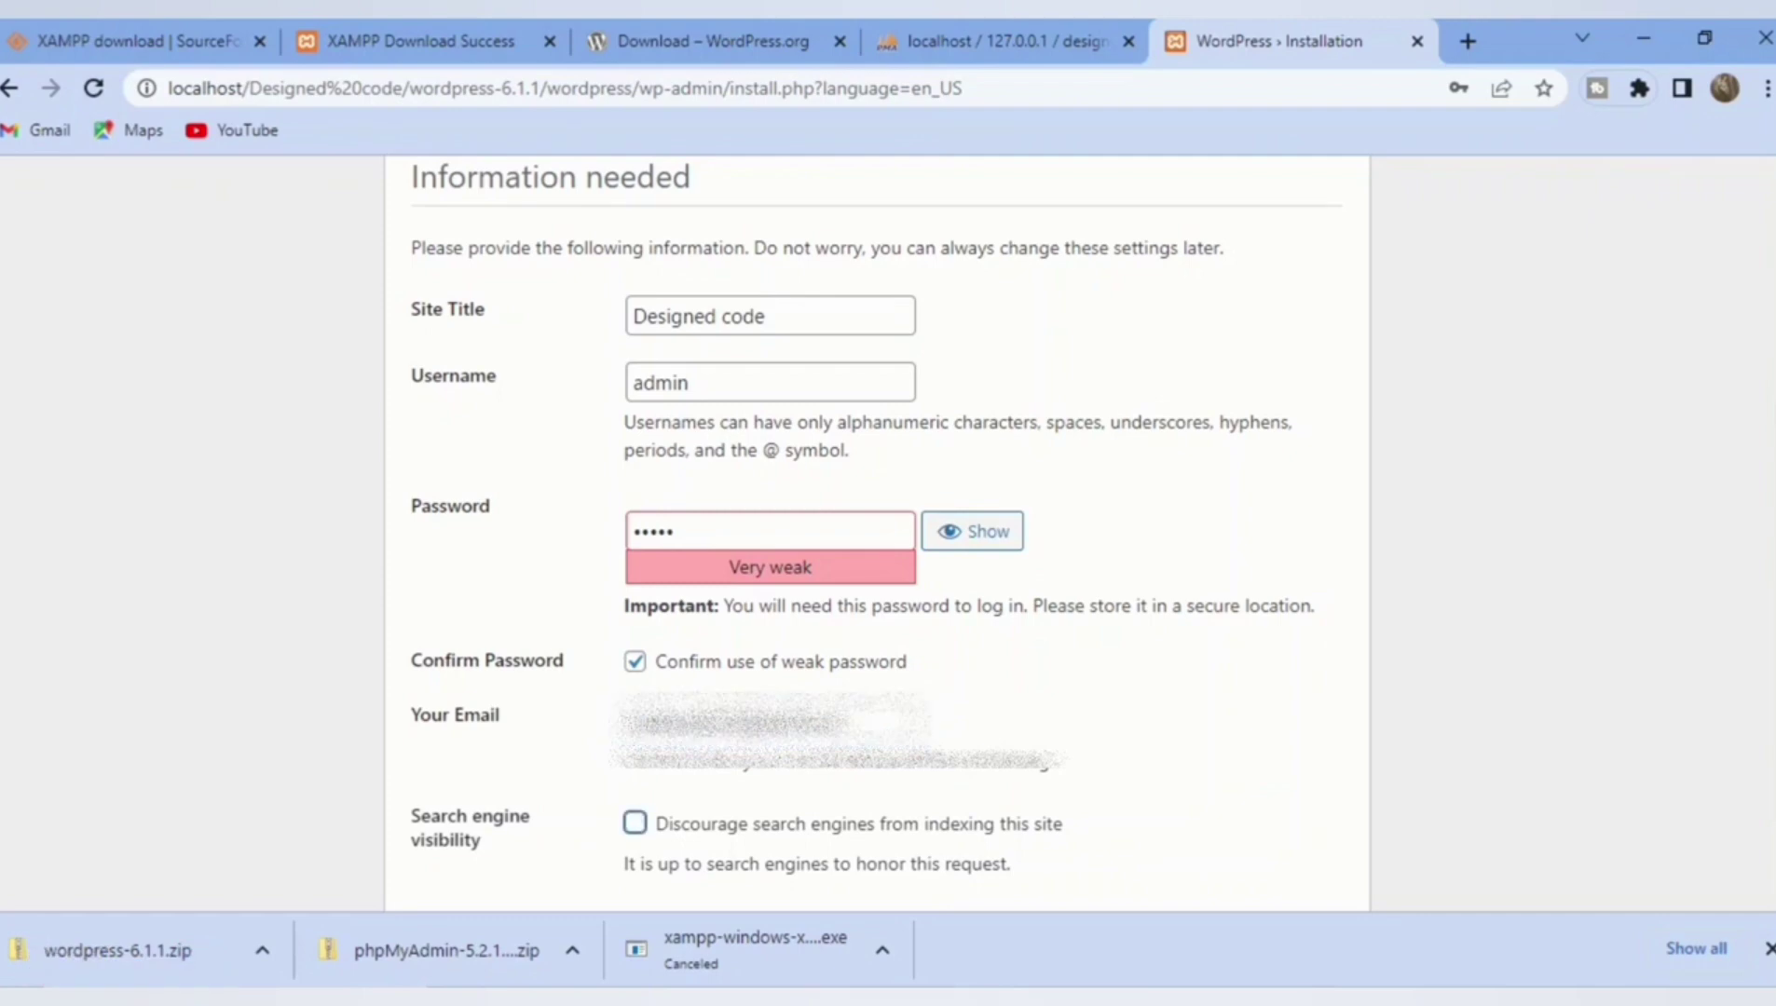
pyautogui.scroll(-1, 876, 535)
# Step: Install WordPress, save the admin login in Chrome, and go to the login page
pyautogui.press('Tab')
pyautogui.press('Return')
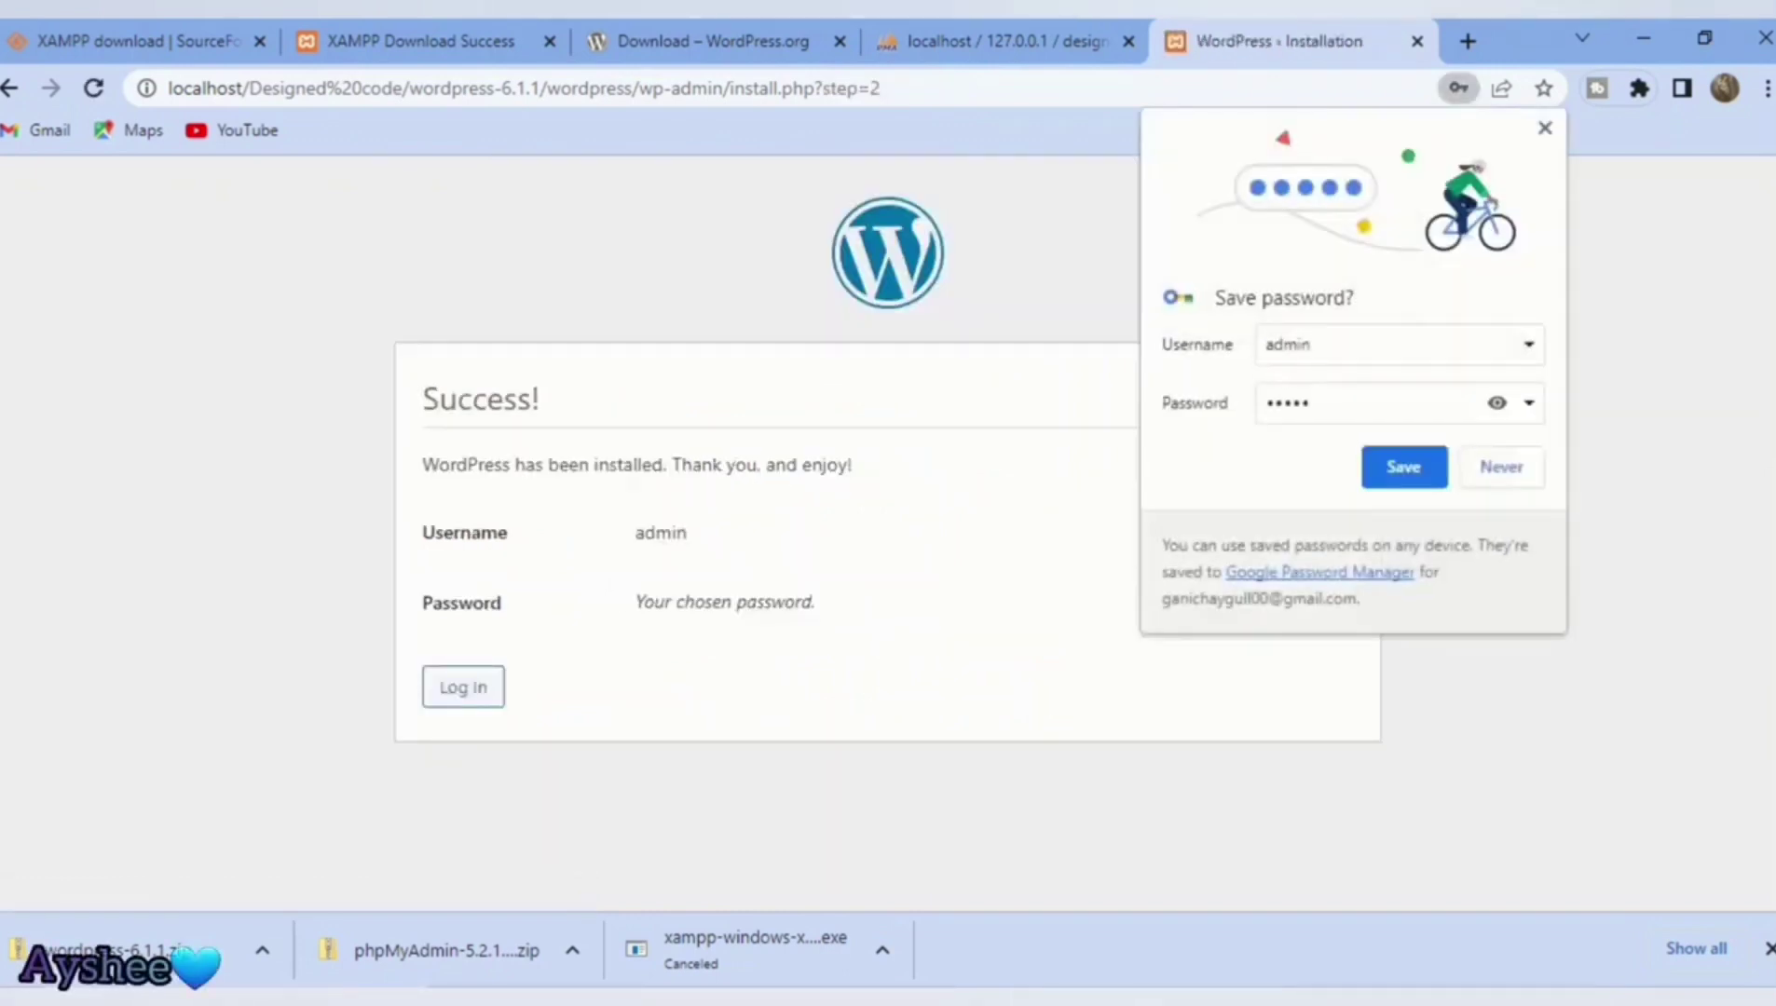
pyautogui.click(1404, 467)
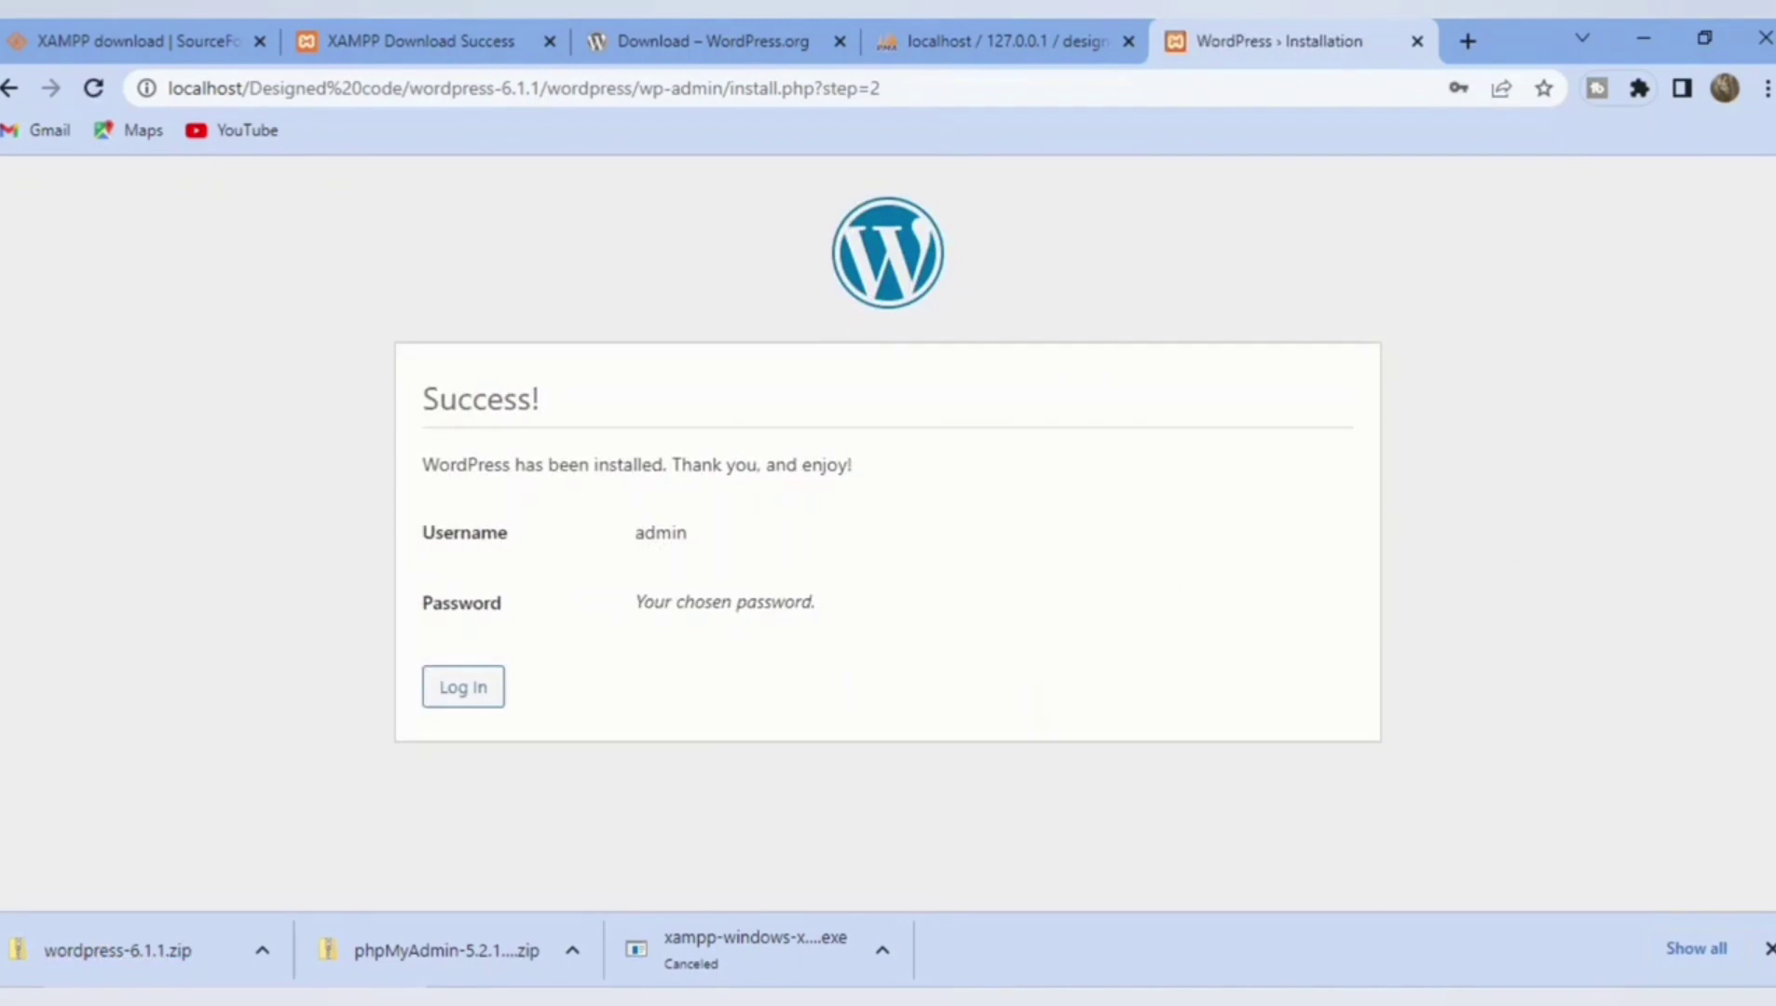
pyautogui.click(463, 687)
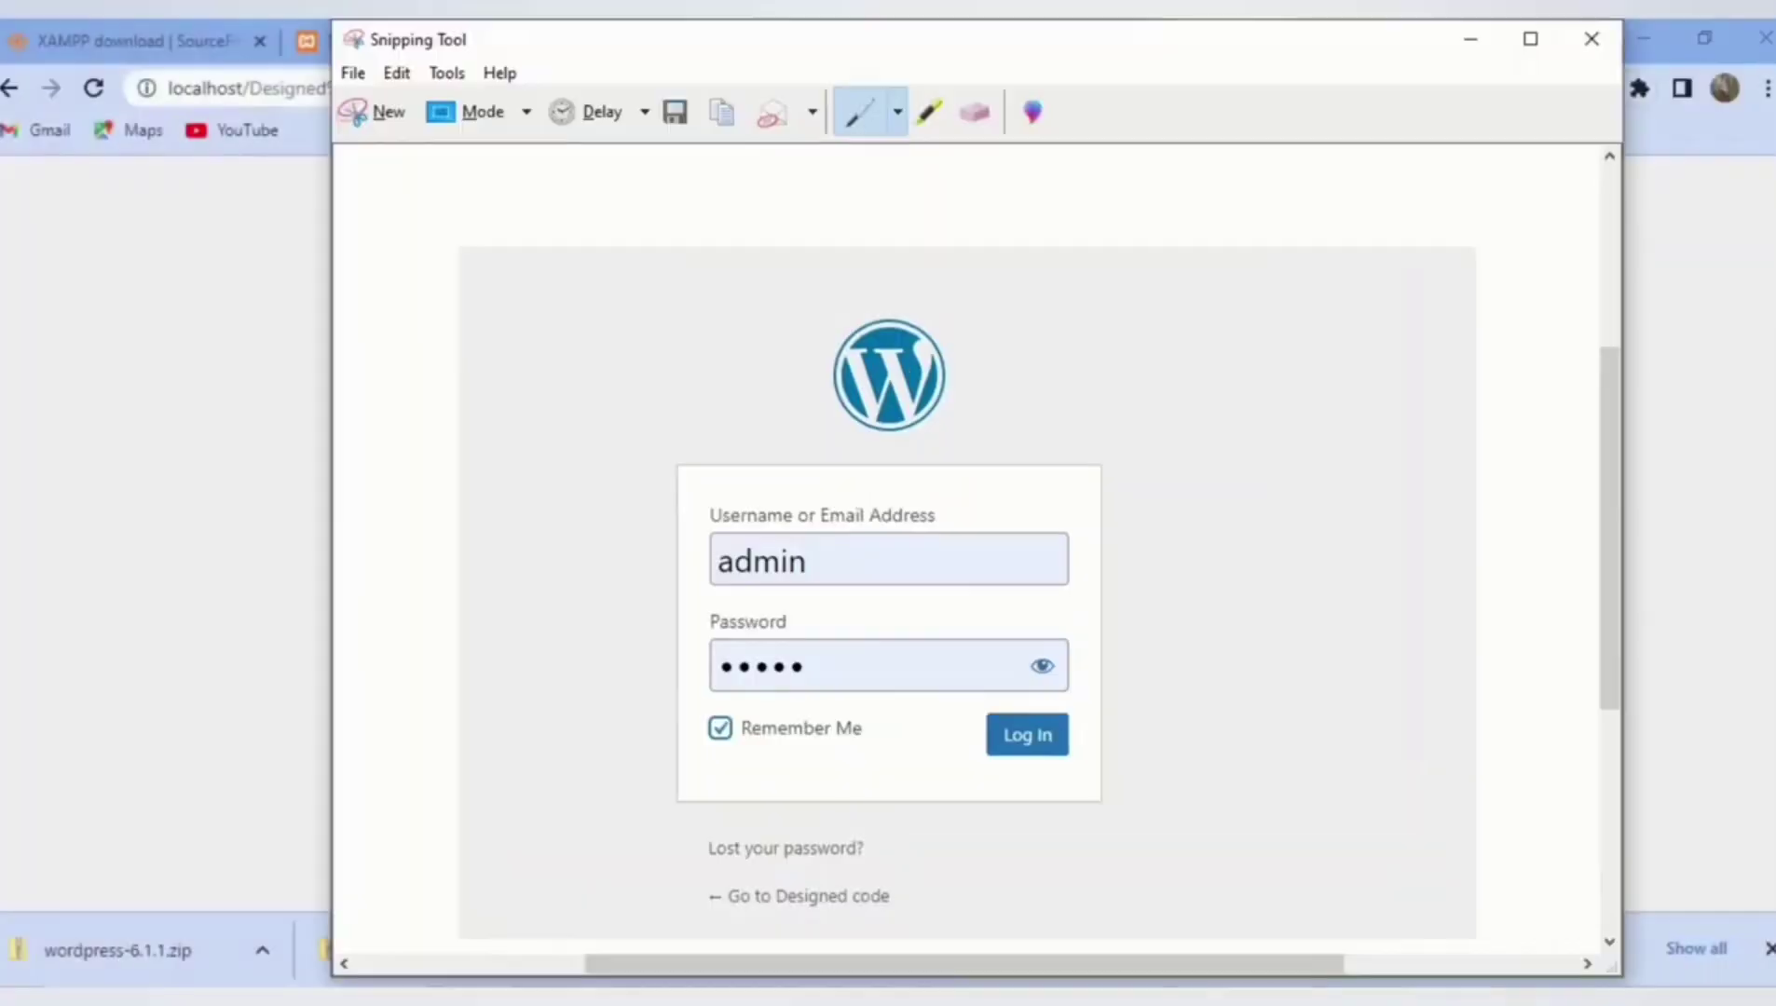
# Step: Save a screenshot of the filled login form as 'word', then log in
pyautogui.hotkey('ctrl', 's')
pyautogui.write('word')
pyautogui.press('Return')
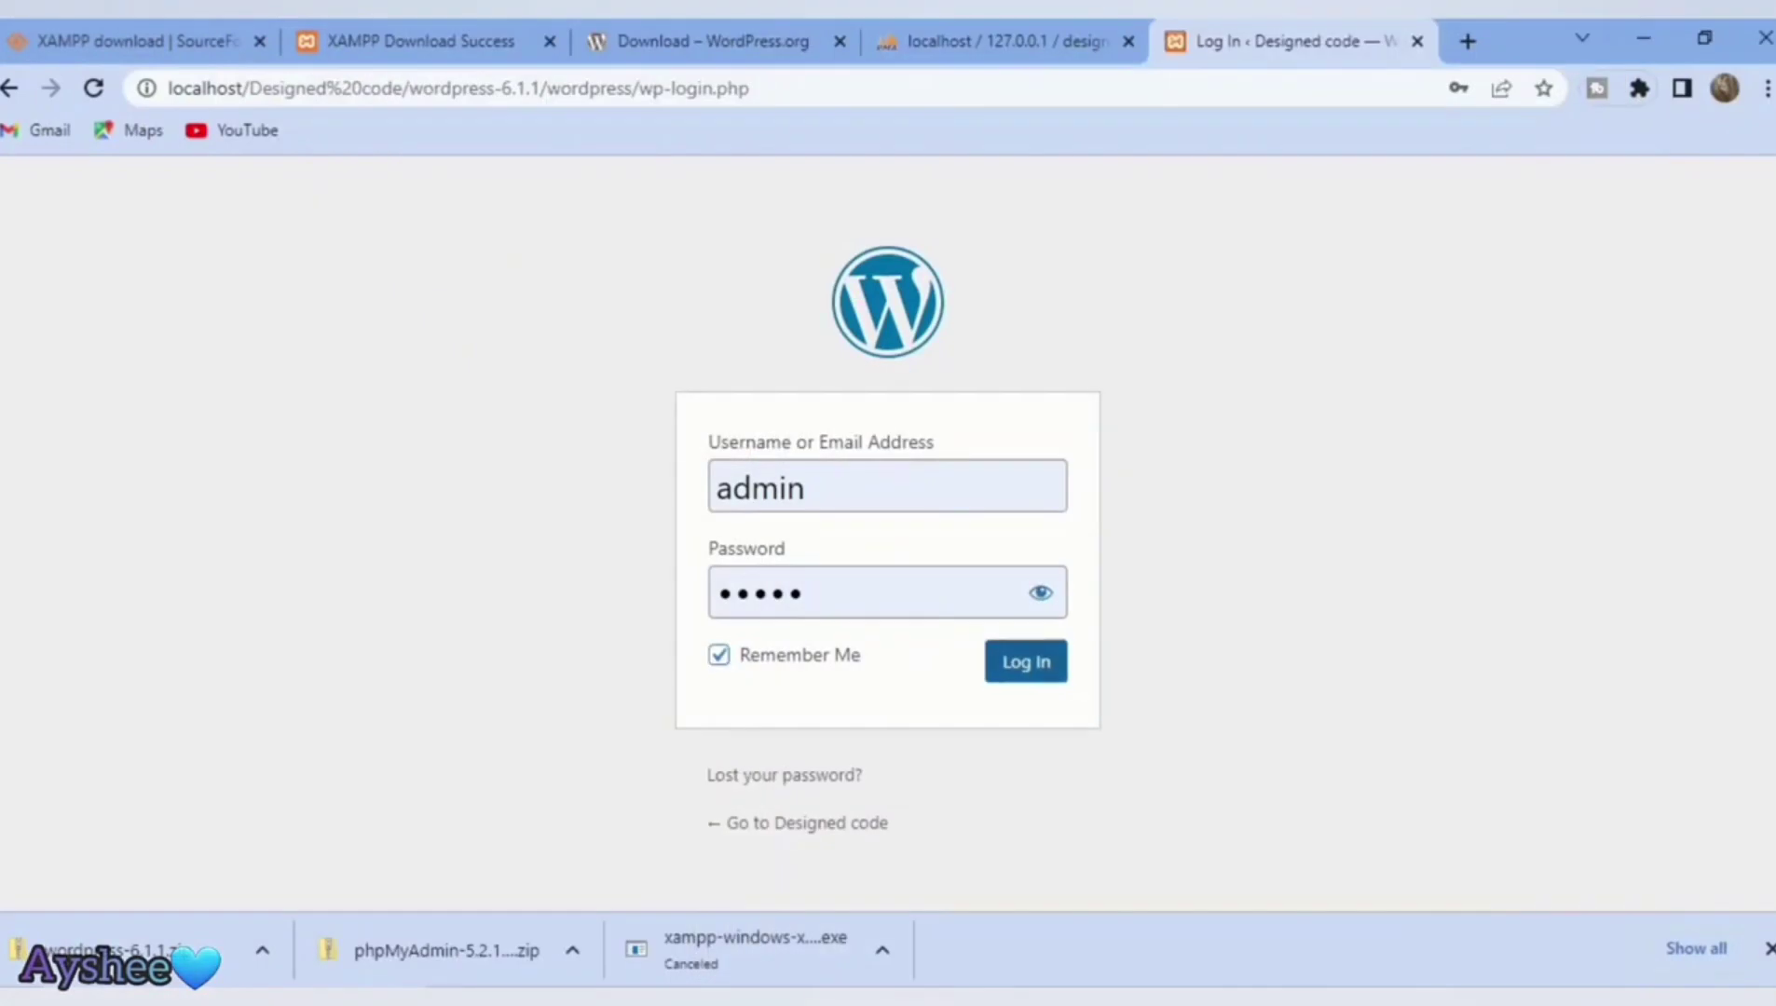
pyautogui.press('Return')
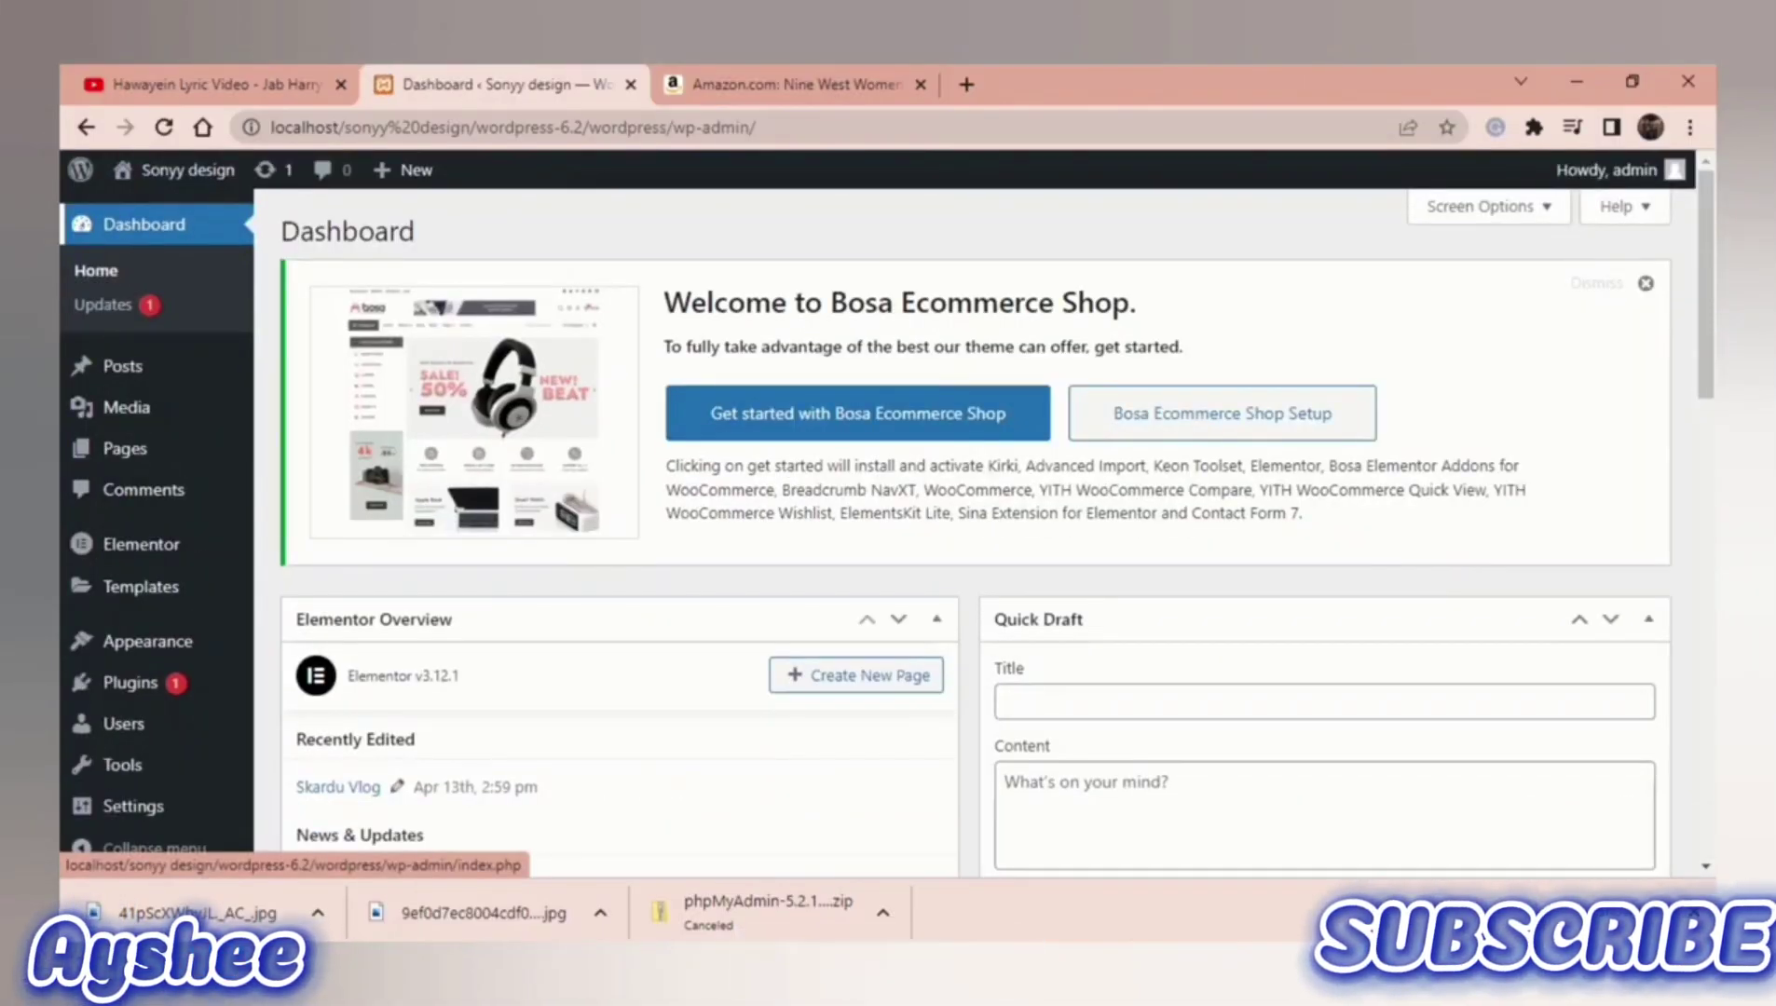
# Step: Go to Plugins > Add New and browse the featured plugins list
pyautogui.moveTo(131, 682)
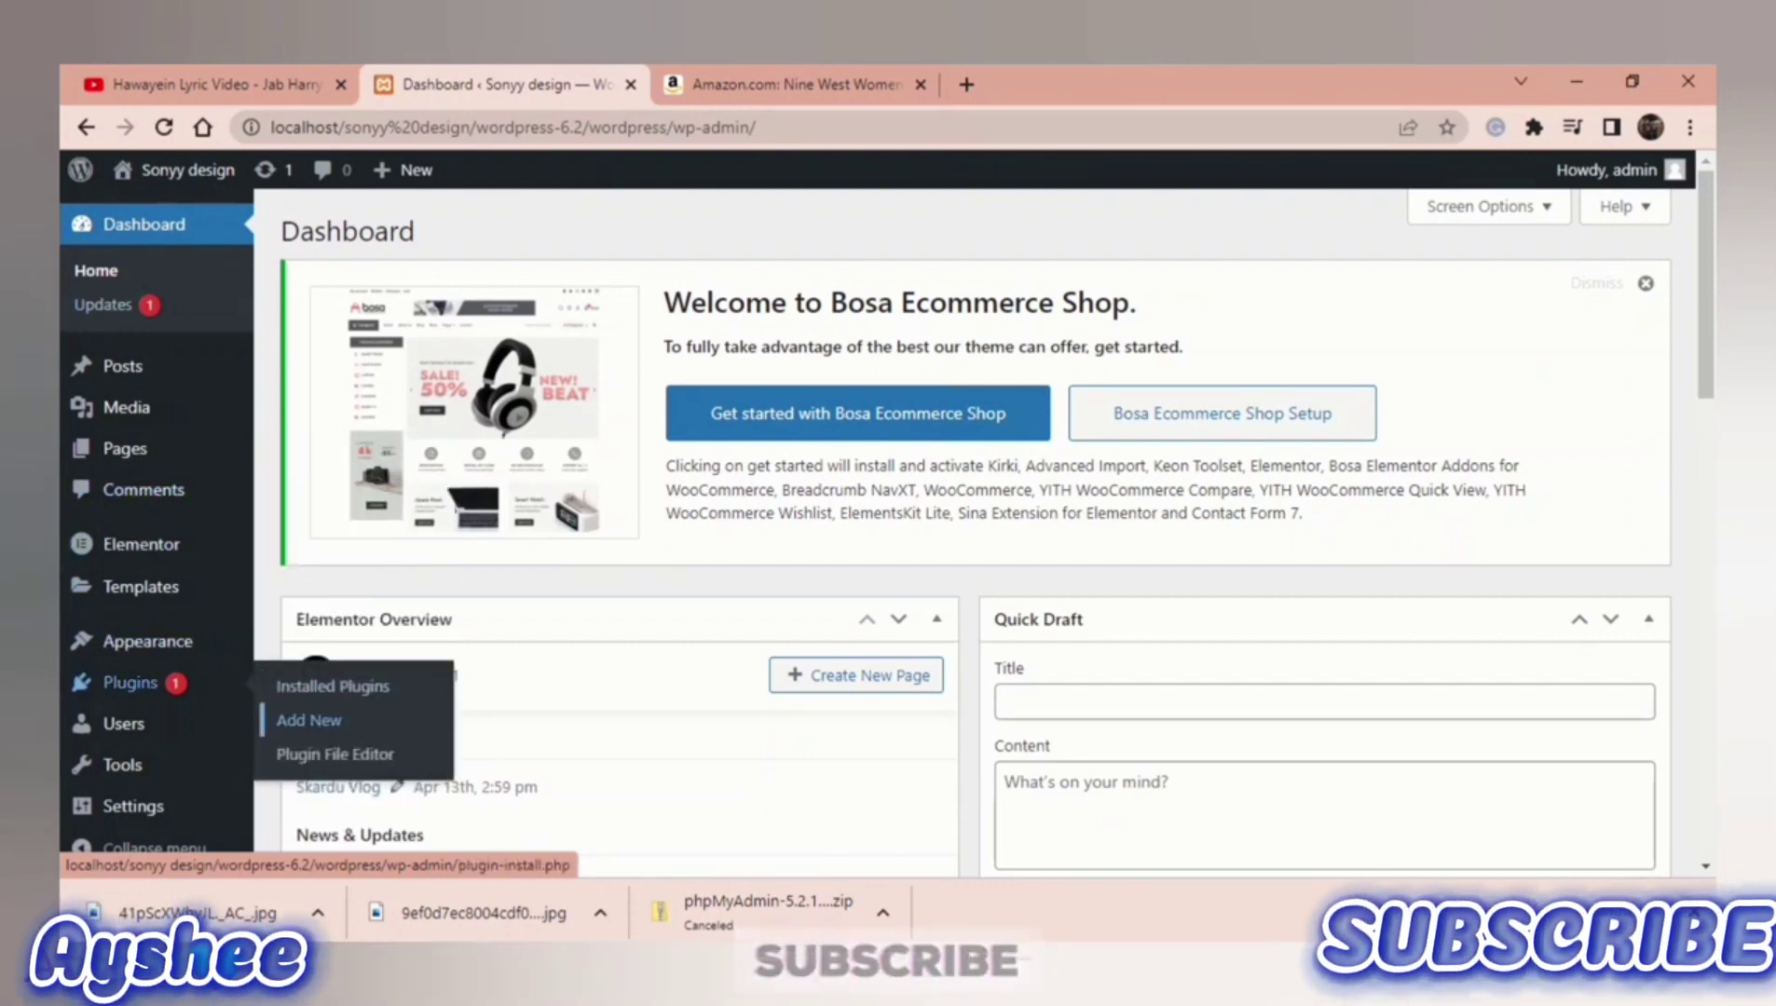
pyautogui.click(309, 720)
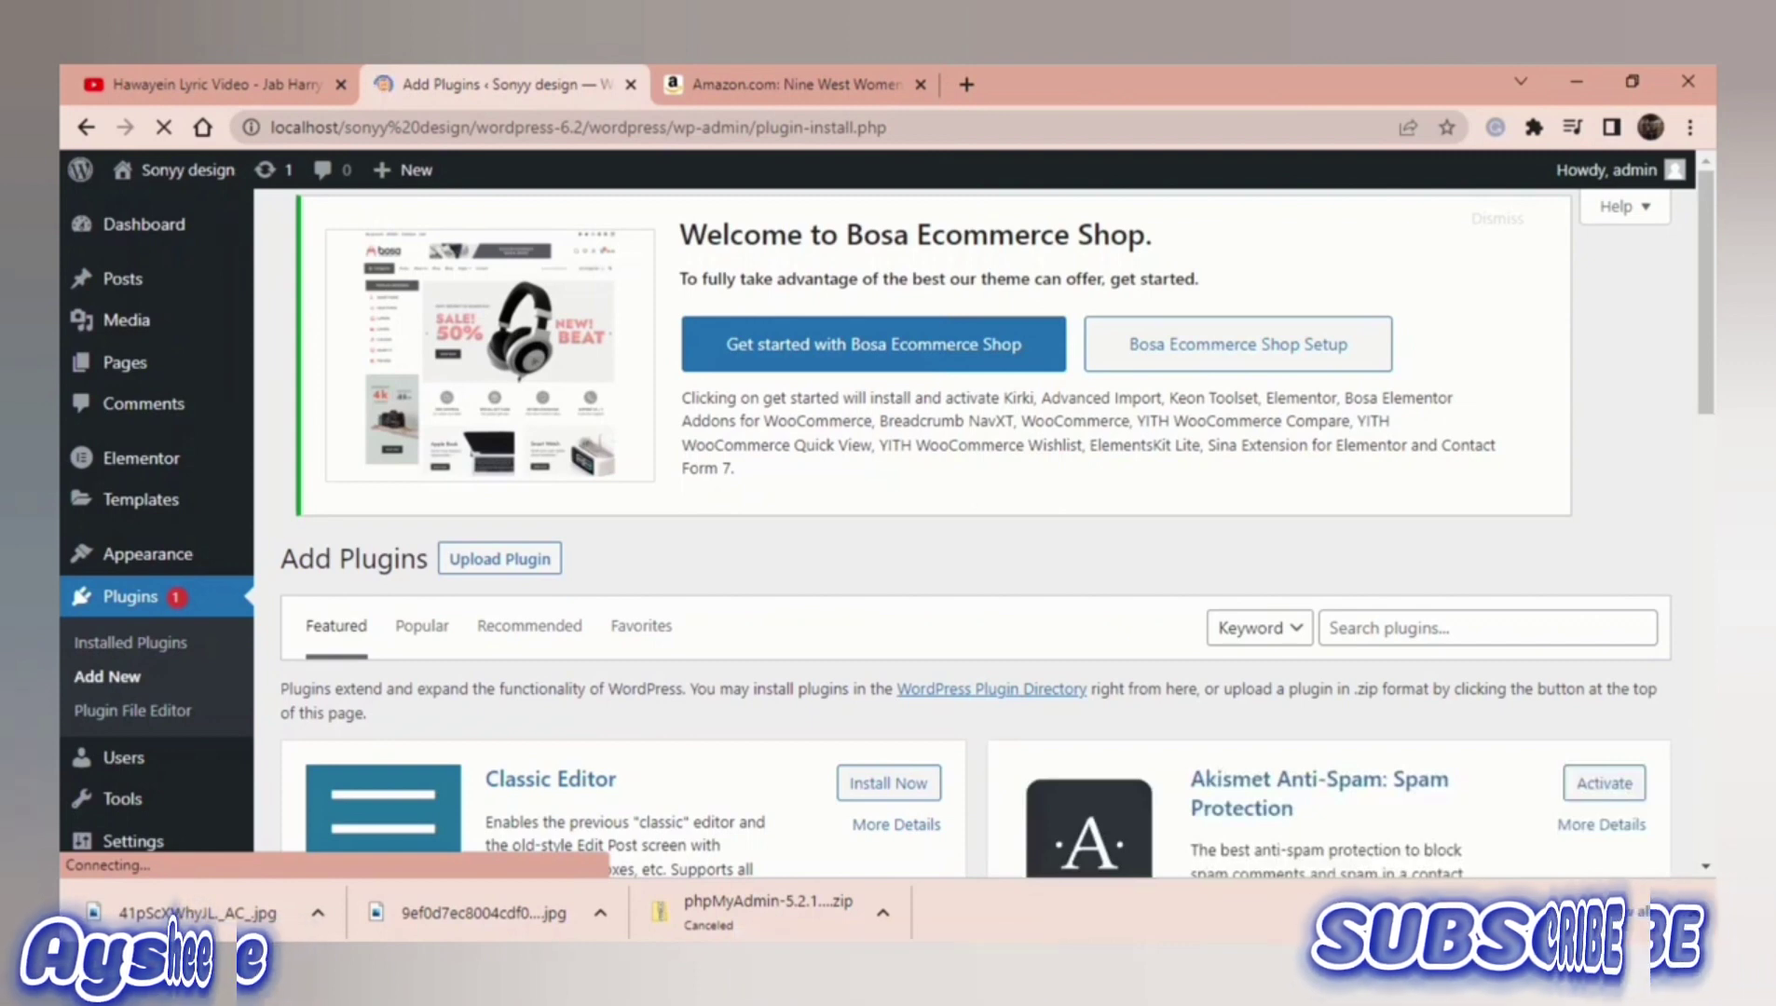
pyautogui.scroll(-1, 885, 532)
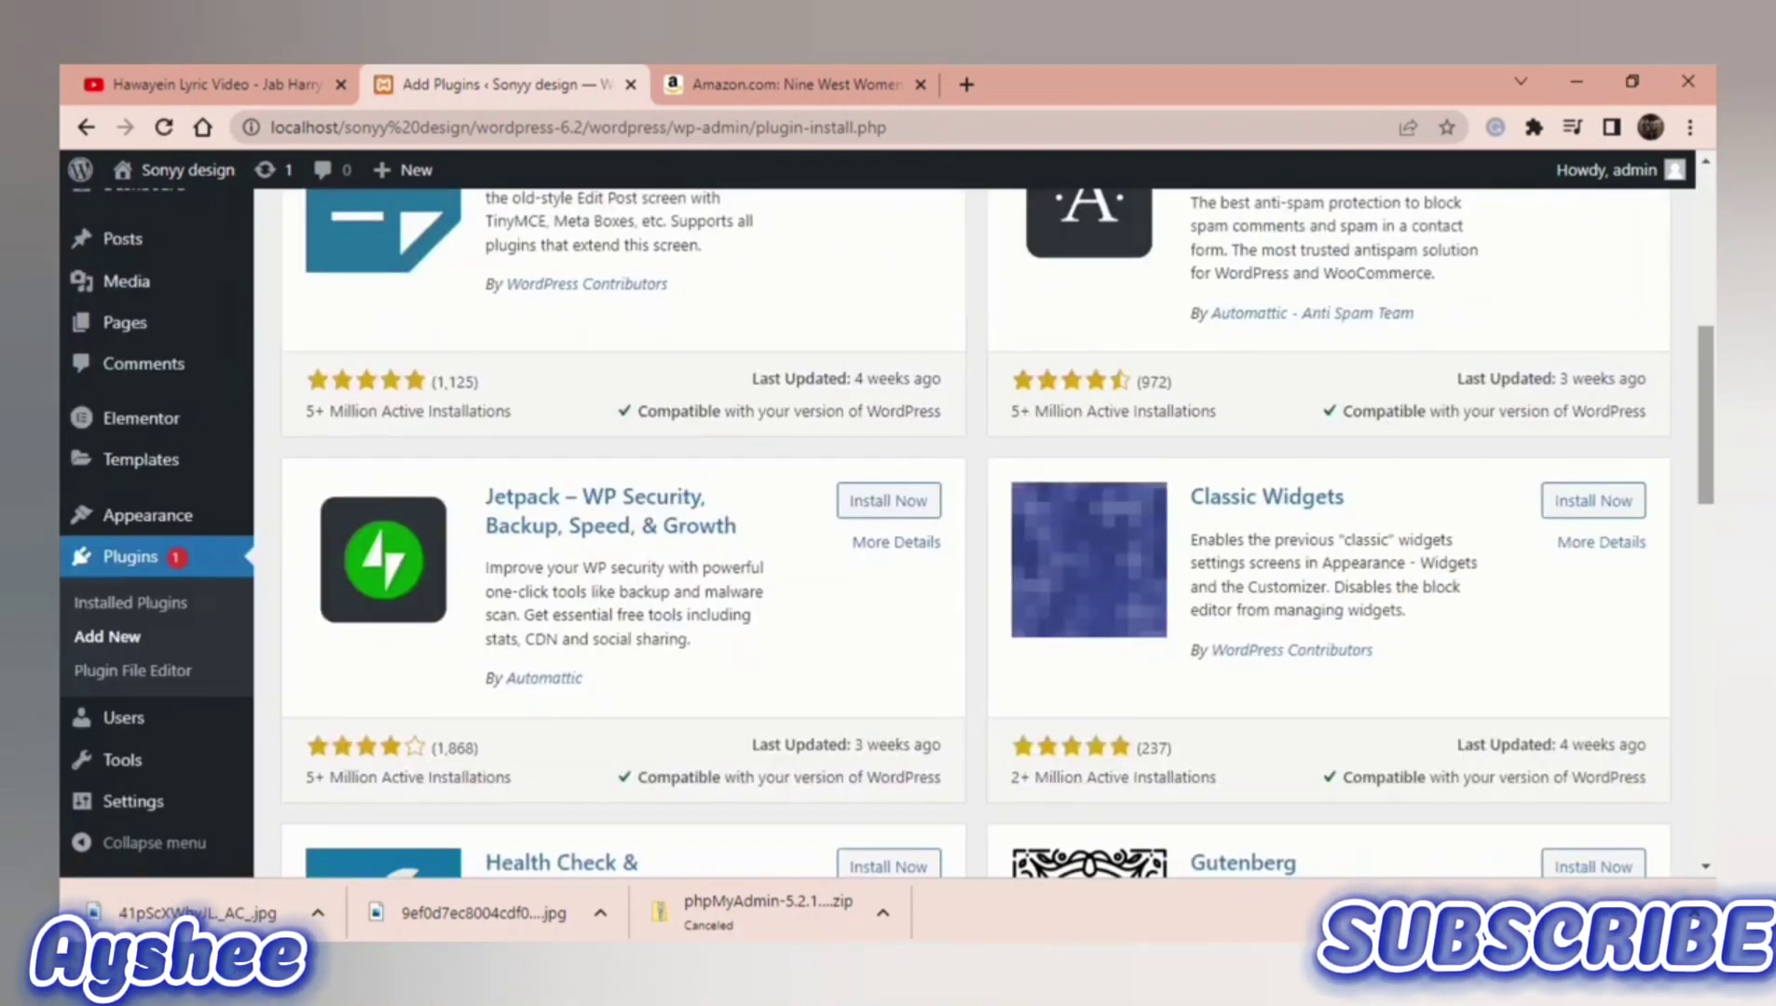
pyautogui.scroll(4, 974, 531)
pyautogui.scroll(2, 975, 531)
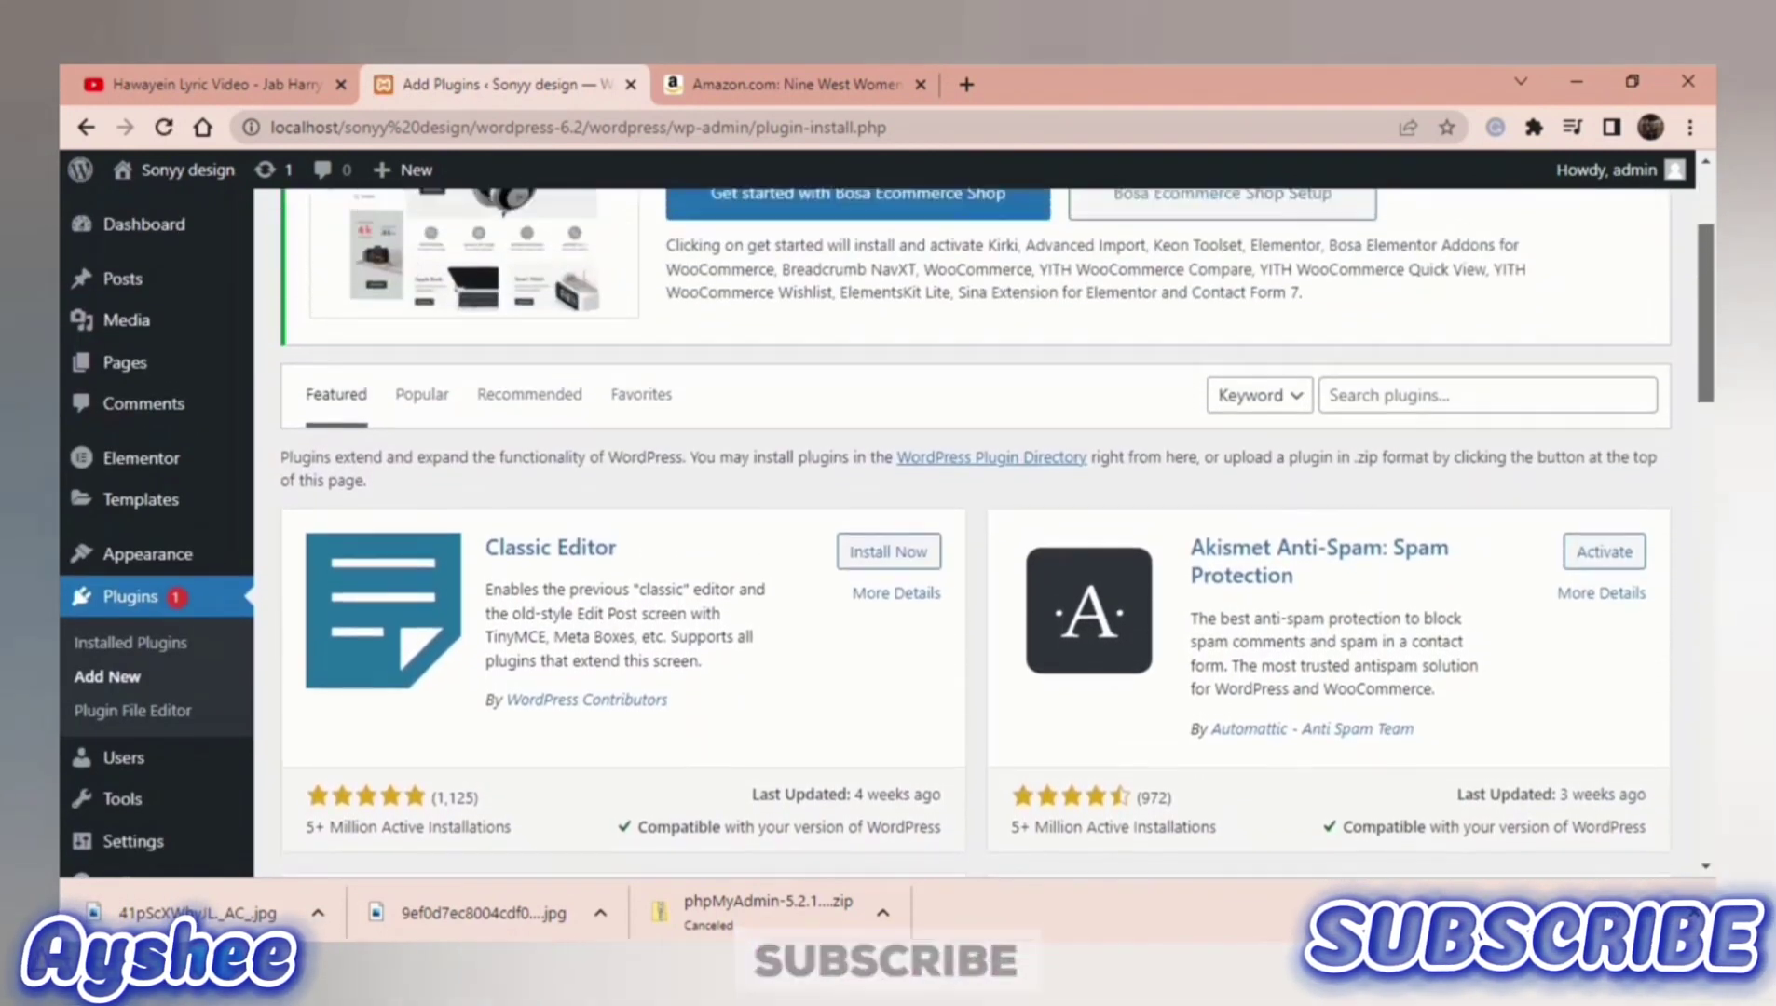